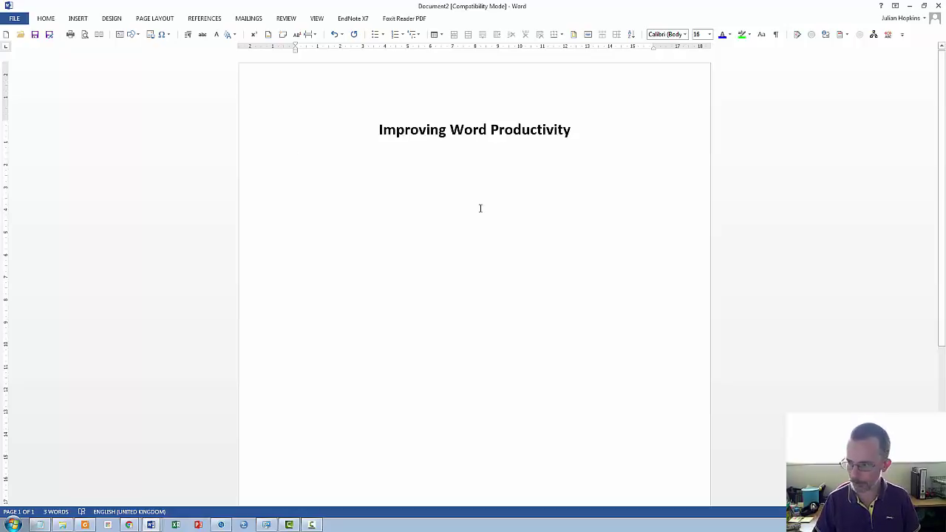
Begin a sentence below the title reading "Here are some examples of how to use the Autocorrect"
{"action": "type", "text": "Here are"}
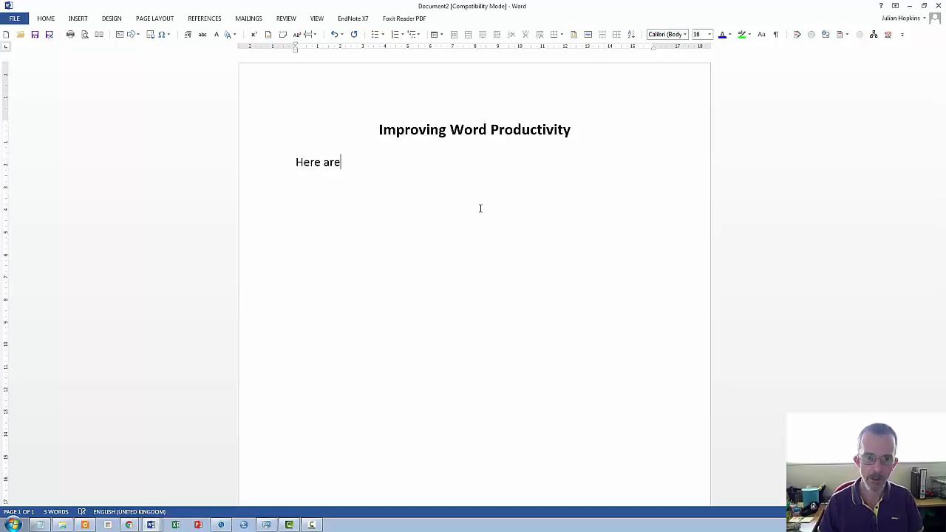
{"action": "type", "text": " some examples "}
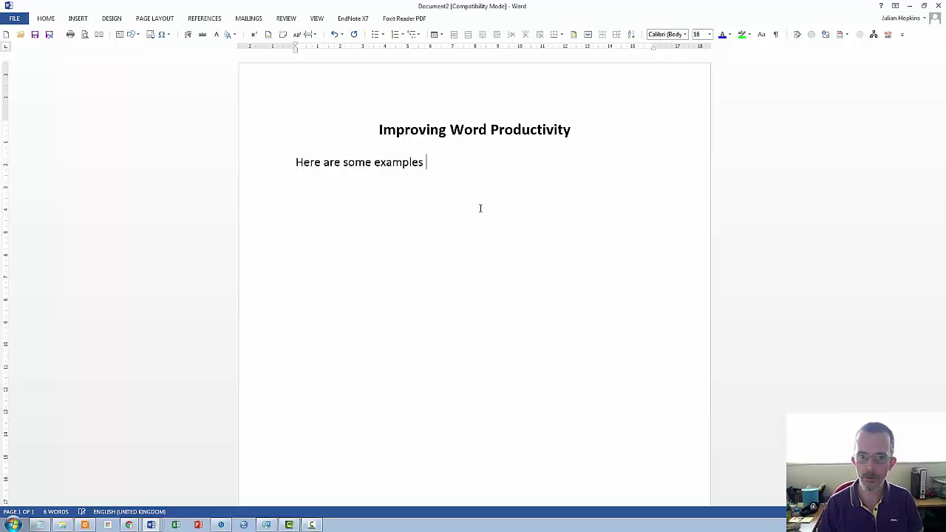
{"action": "type", "text": "of how to"}
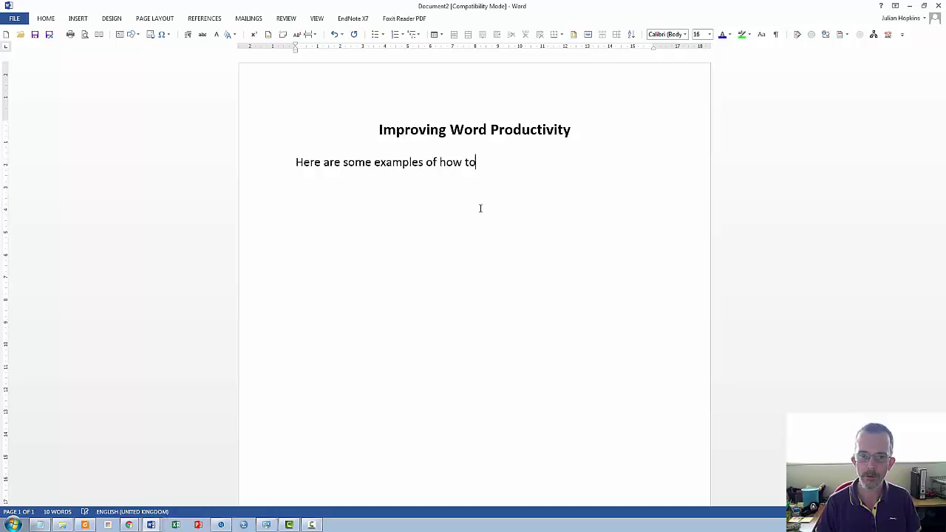
{"action": "type", "text": " use the AUto"}
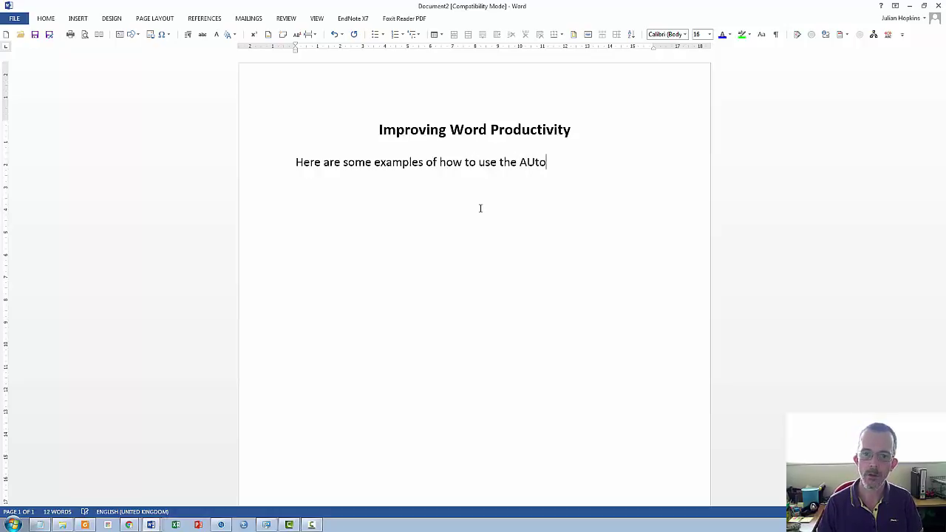
{"action": "type", "text": "correct "}
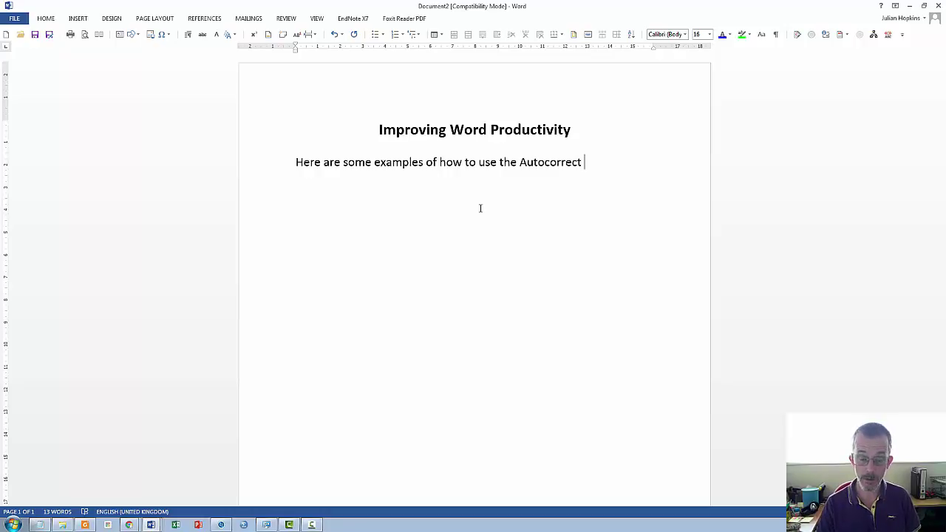
Complete the sentence with "function", entering it misspelled as "functino" for AutoCorrect to fix, and start a new paragraph
{"action": "type", "text": "funct"}
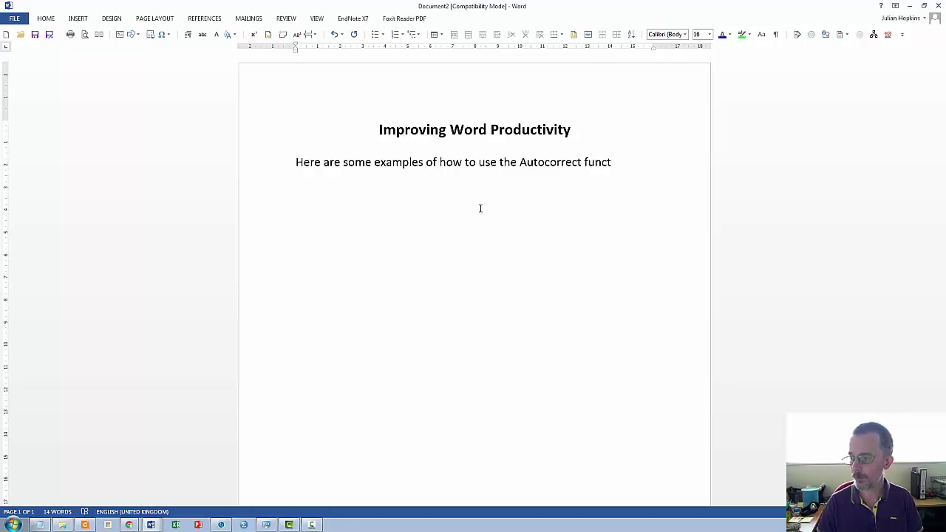
{"action": "type", "text": "in"}
{"action": "key", "text": "BackSpace"}
{"action": "type", "text": "o"}
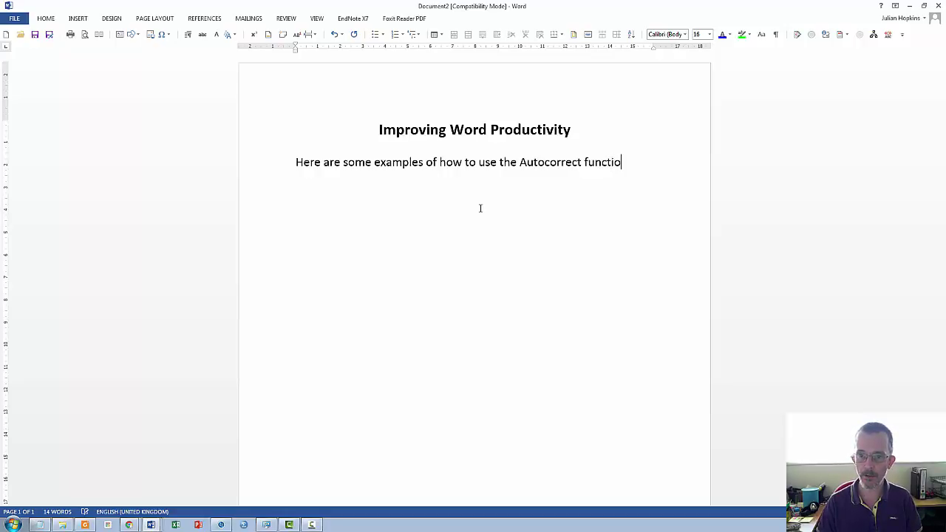
{"action": "type", "text": "n"}
{"action": "key", "text": "BackSpace"}
{"action": "key", "text": "BackSpace"}
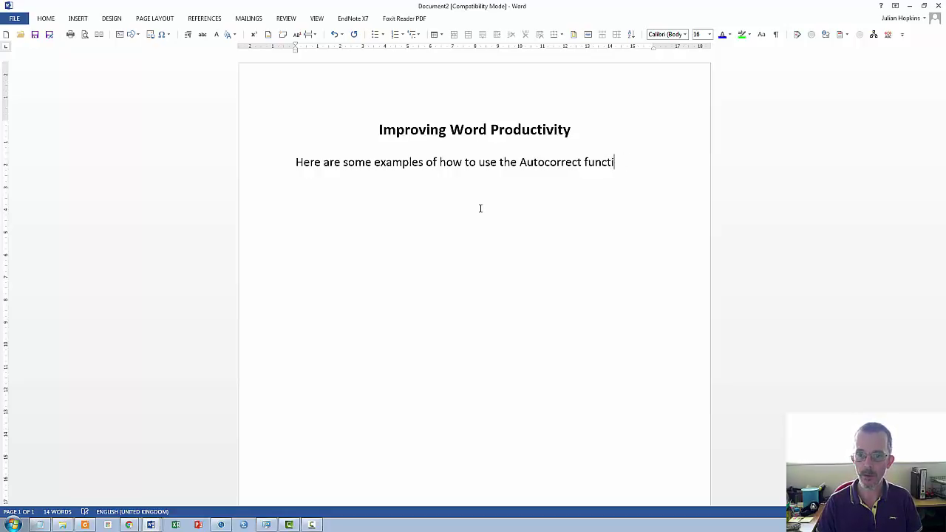
{"action": "type", "text": "no"}
{"action": "key", "text": "Return"}
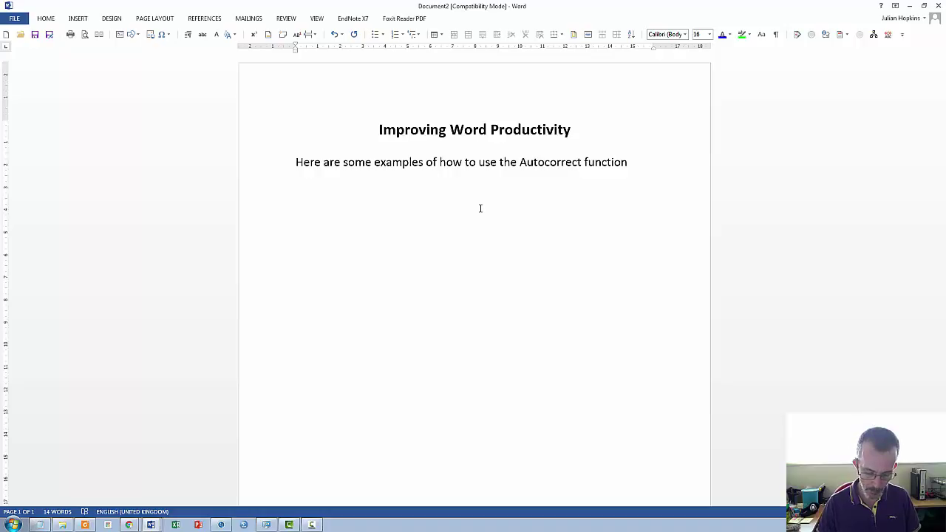
Write the line "Long word that is annoying to write often – deterritorialisation", using the abbreviation "dt" for the last word
{"action": "type", "text": "Long wa"}
{"action": "key", "text": "BackSpace"}
{"action": "type", "text": "ord "}
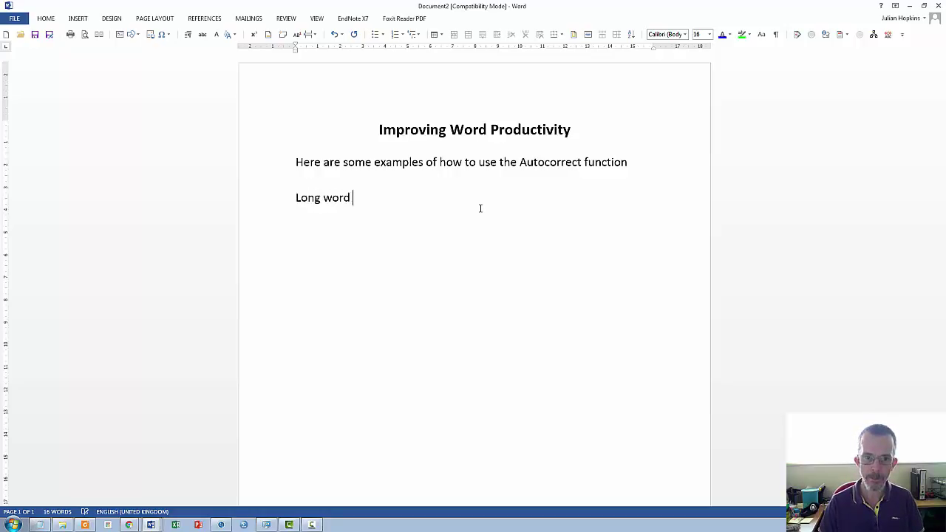
{"action": "type", "text": "that is annpo"}
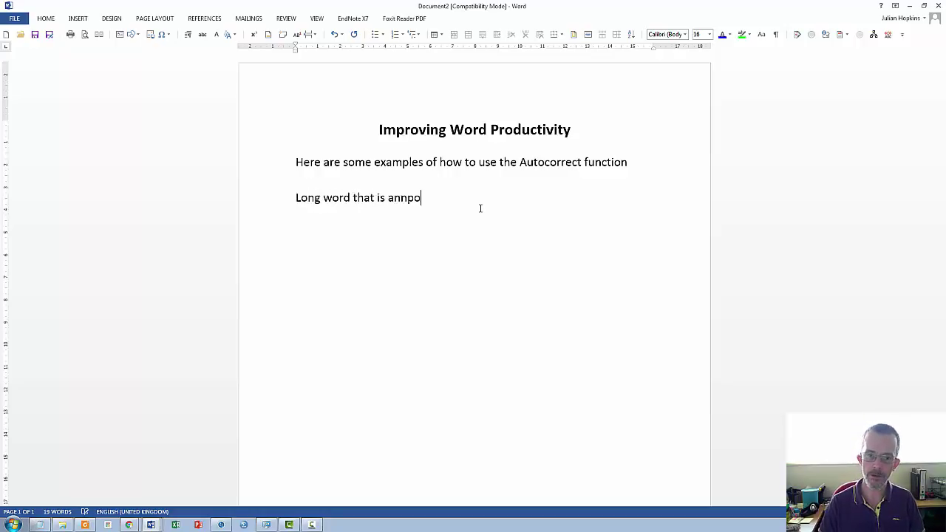
{"action": "key", "text": "BackSpace"}
{"action": "key", "text": "BackSpace"}
{"action": "type", "text": "oying to "}
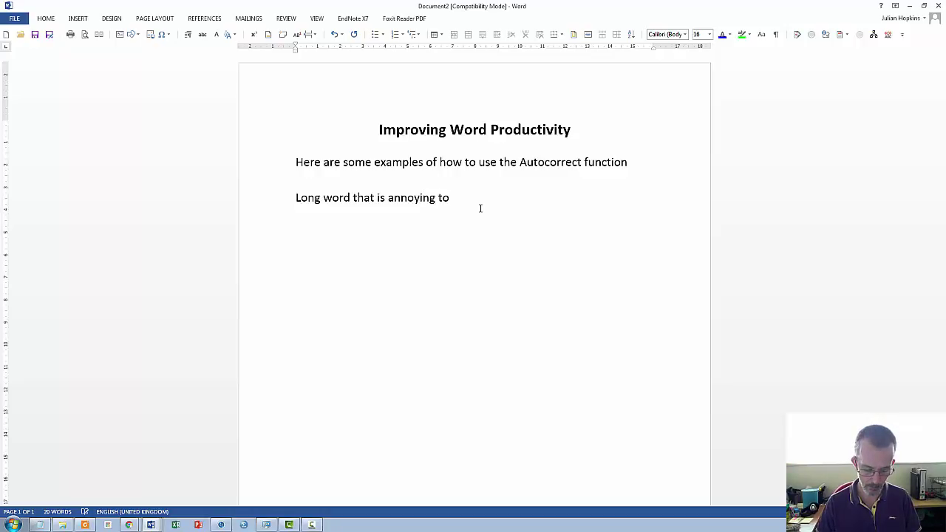
{"action": "type", "text": "write of"}
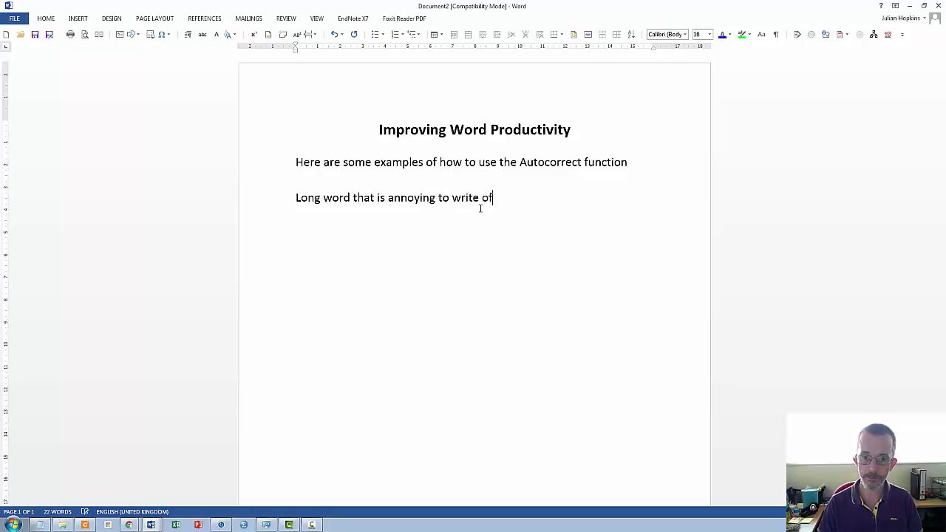
{"action": "type", "text": "ten"}
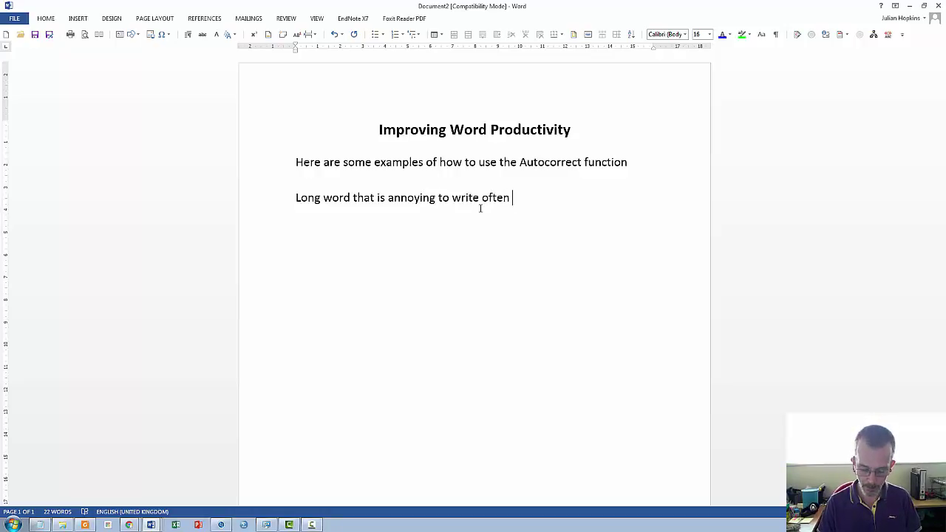
{"action": "type", "text": " - dt"}
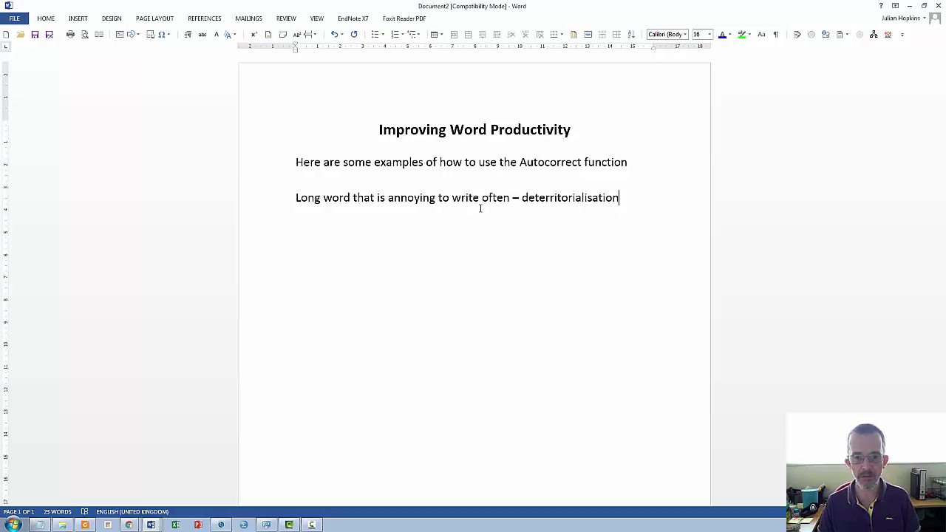
Add the author's e-mail address on a new line, then insert the stored paragraph about quotations with the abbreviation "quo"
{"action": "key", "text": "Return"}
{"action": "type", "text": "je"}
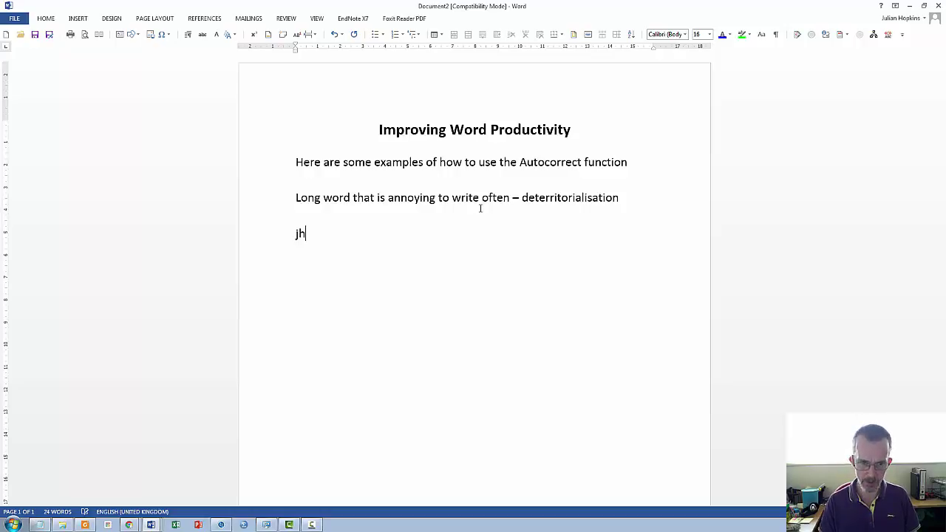
{"action": "key", "text": "BackSpace"}
{"action": "type", "text": "edu"}
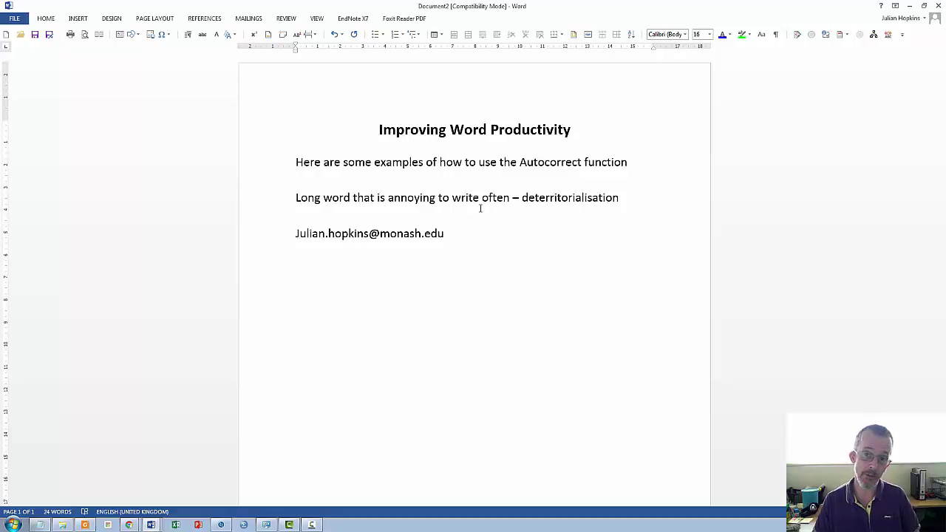
{"action": "key", "text": "Return"}
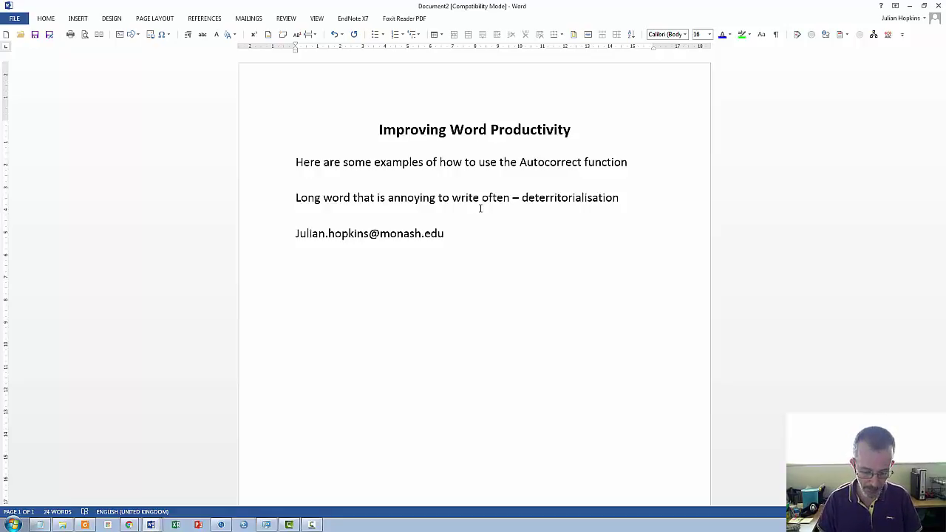
{"action": "type", "text": "quo"}
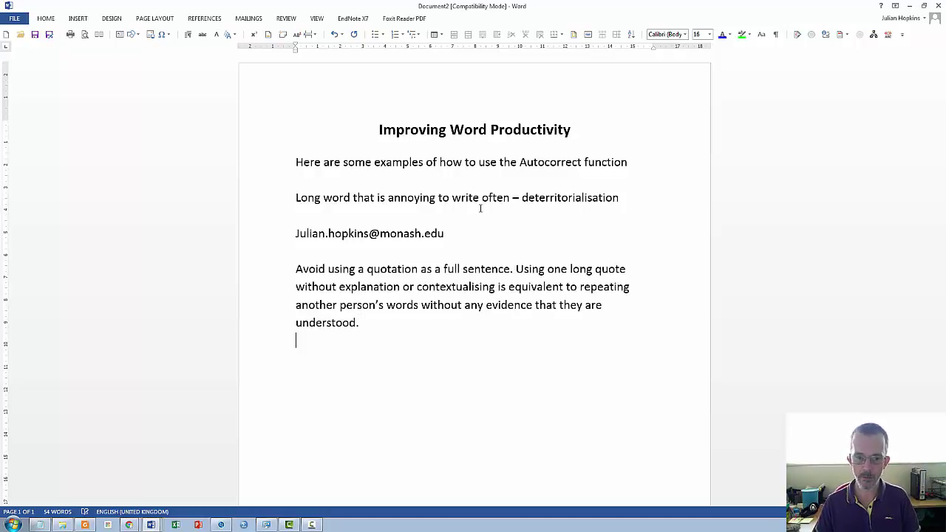
Enter the misspelled word "functino" on a new line so AutoCorrect turns it into "Function"
{"action": "type", "text": "fun"}
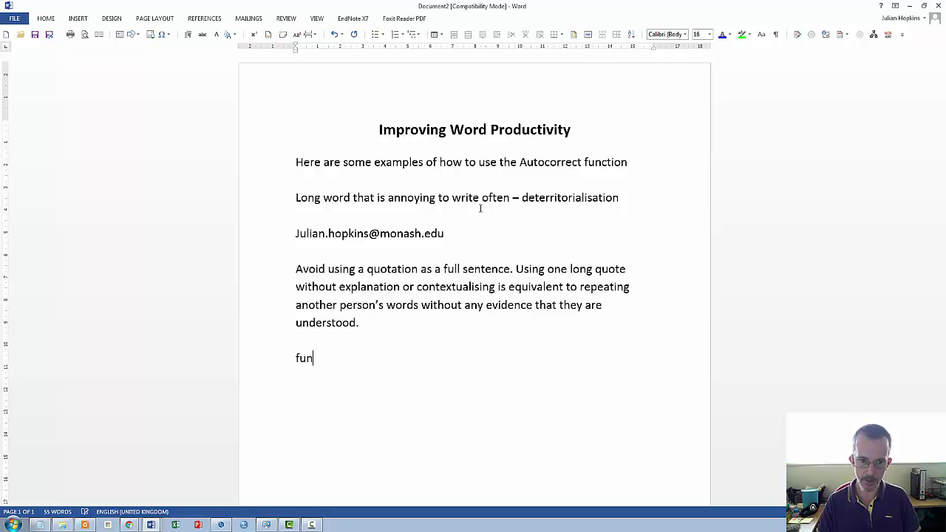
{"action": "type", "text": "f"}
{"action": "key", "text": "BackSpace"}
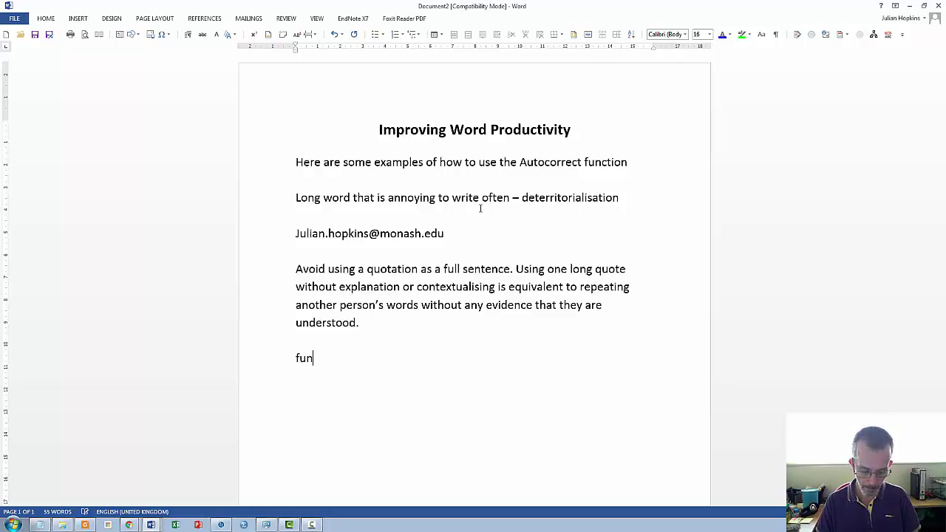
{"action": "type", "text": "ctin"}
{"action": "type", "text": "o"}
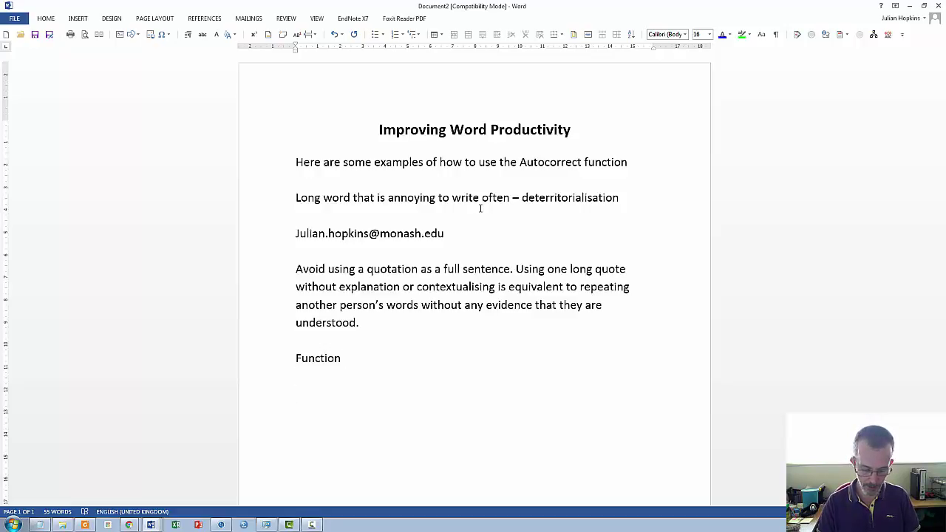
Enter the abbreviation "je" on a new line, revert its automatic capital, and expand it into the lowercase e-mail address
{"action": "type", "text": "je"}
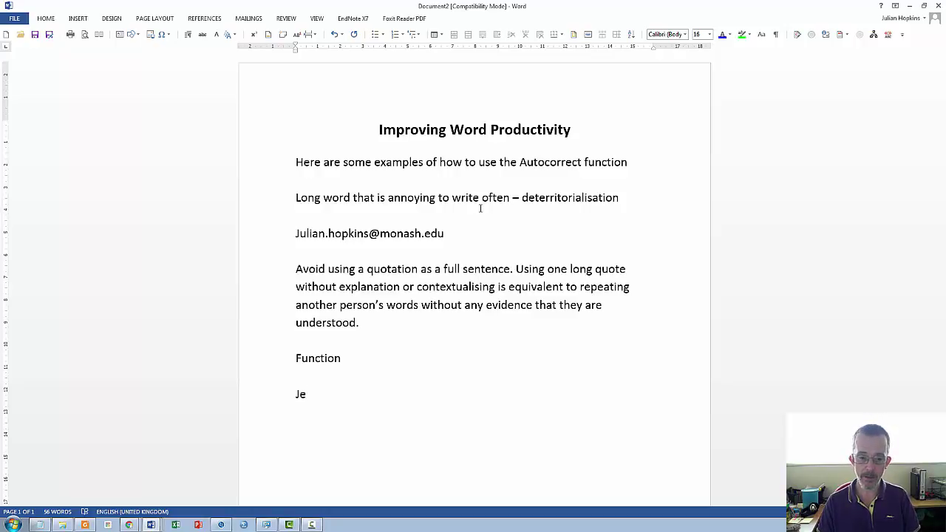
{"action": "key", "text": "ctrl+z"}
{"action": "key", "text": "BackSpace"}
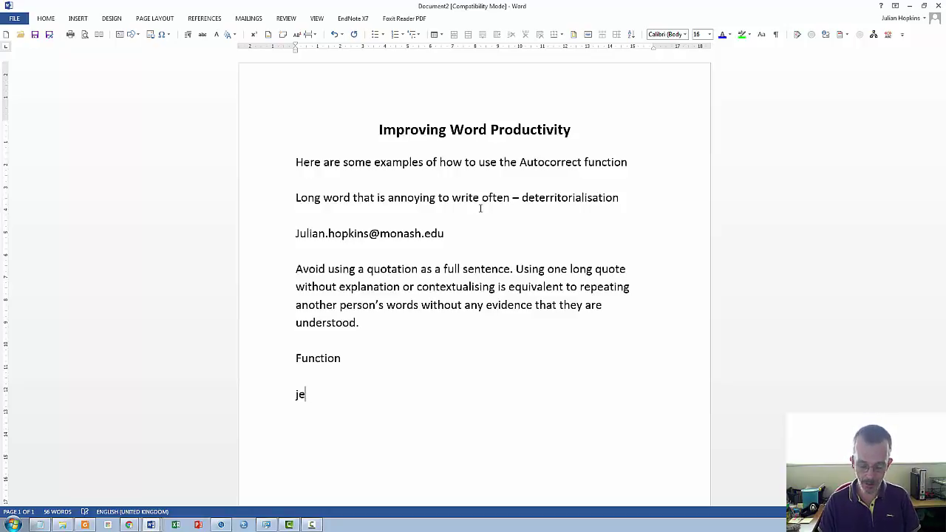
{"action": "key", "text": "F3"}
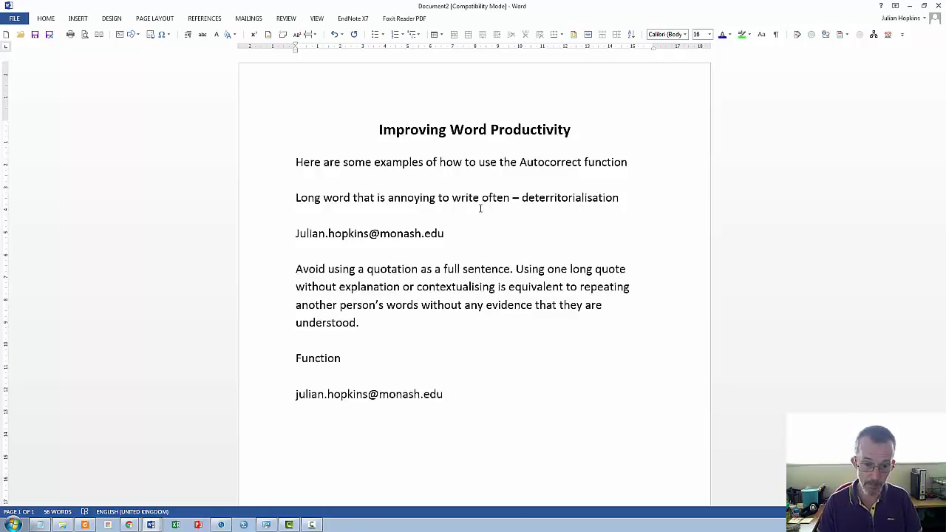
Add "people" and "before" on separate lines, using the abbreviation "ppl" for the first word
{"action": "type", "text": "ppl"}
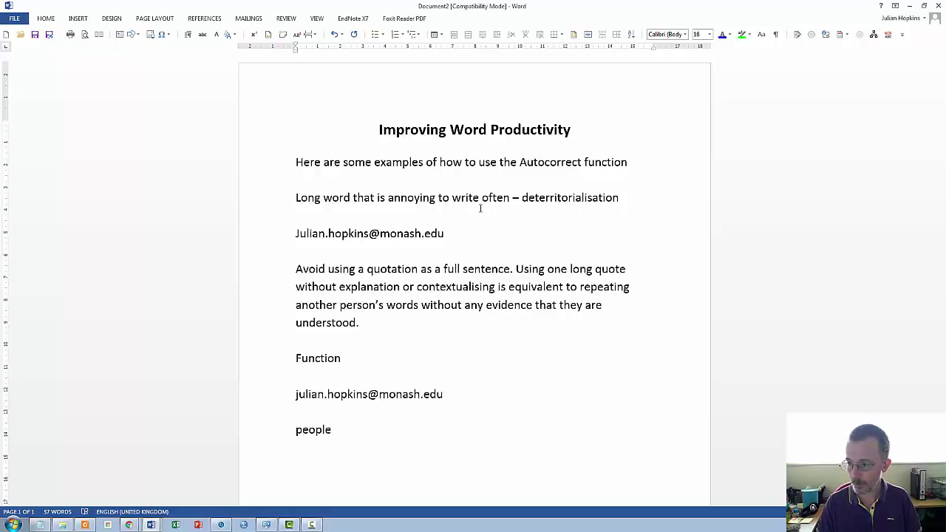
{"action": "type", "text": " bi"}
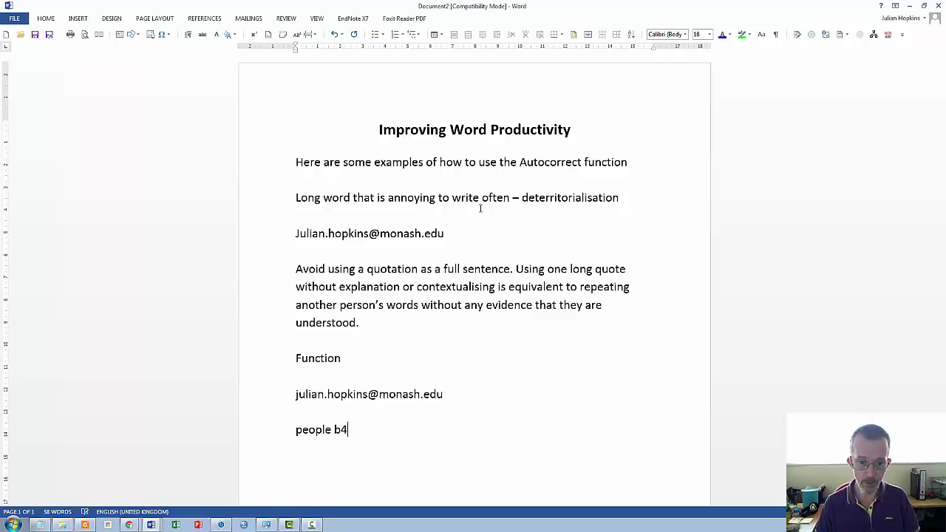
{"action": "key", "text": "BackSpace"}
{"action": "key", "text": "BackSpace"}
{"action": "key", "text": "BackSpace"}
{"action": "key", "text": "Return"}
{"action": "type", "text": "before"}
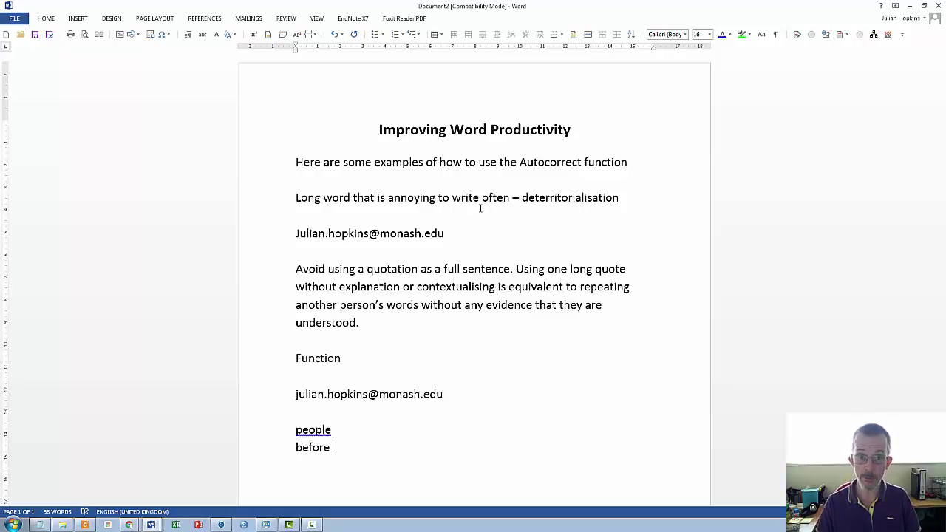
{"action": "key", "text": "Return"}
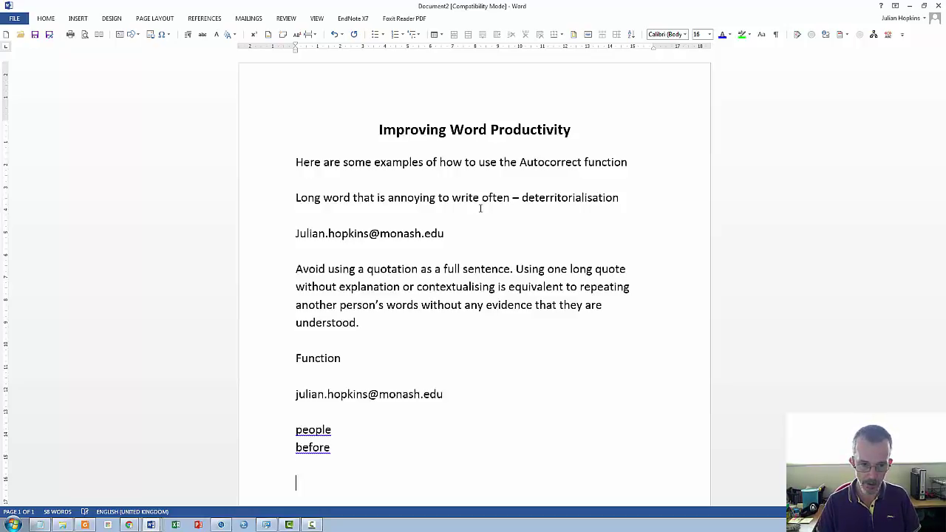
Write the shortcut reference "Alt+T+A" as a new line at the end of the document
{"action": "type", "text": "Alt"}
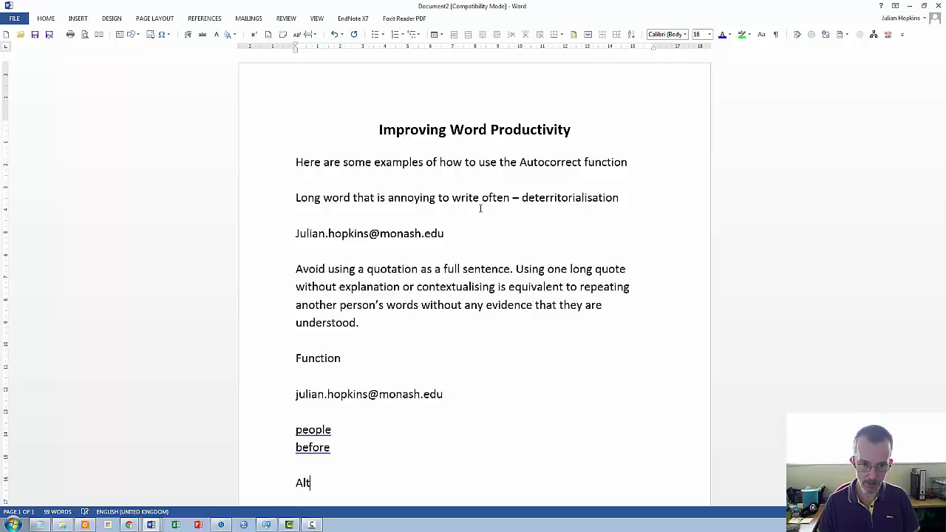
{"action": "type", "text": "+"}
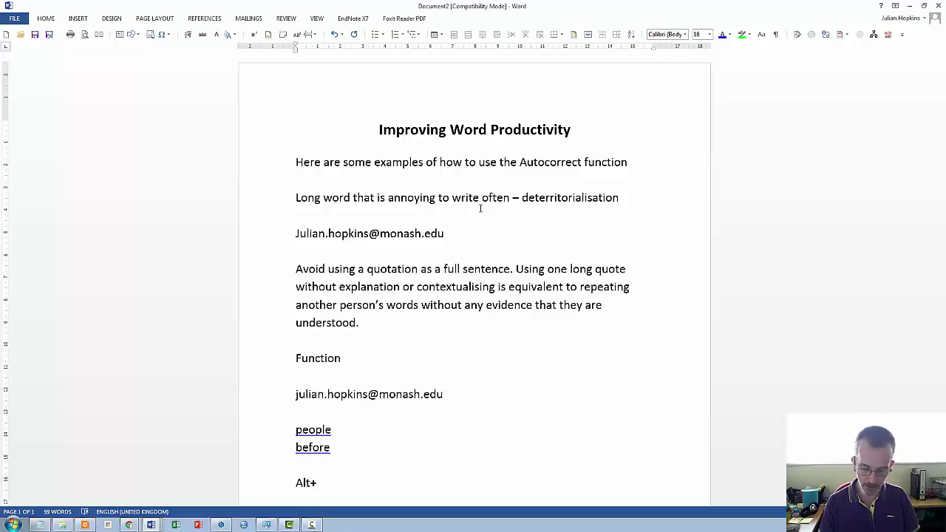
{"action": "type", "text": "T+A"}
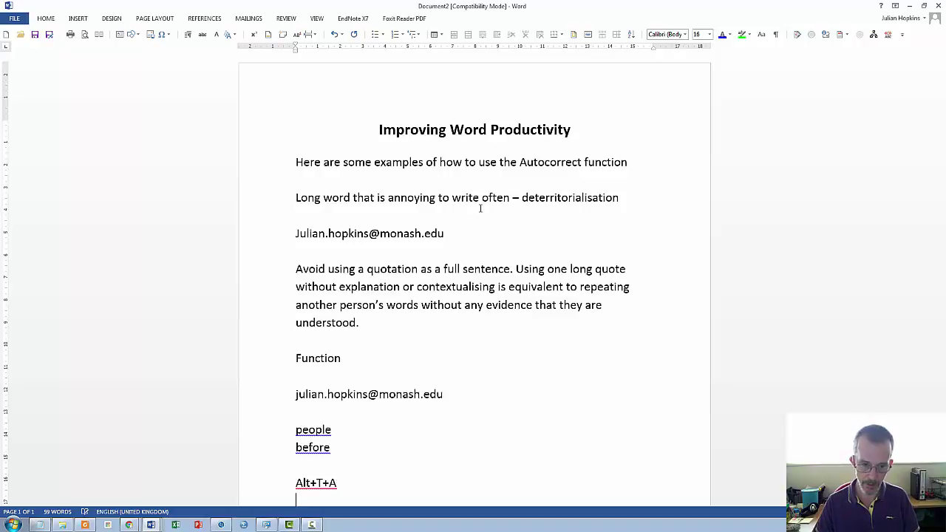
Add an AutoCorrect entry that replaces "aco/" with "AutoCorrect", and close the AutoCorrect options
{"action": "key", "text": "alt"}
{"action": "key", "text": "t"}
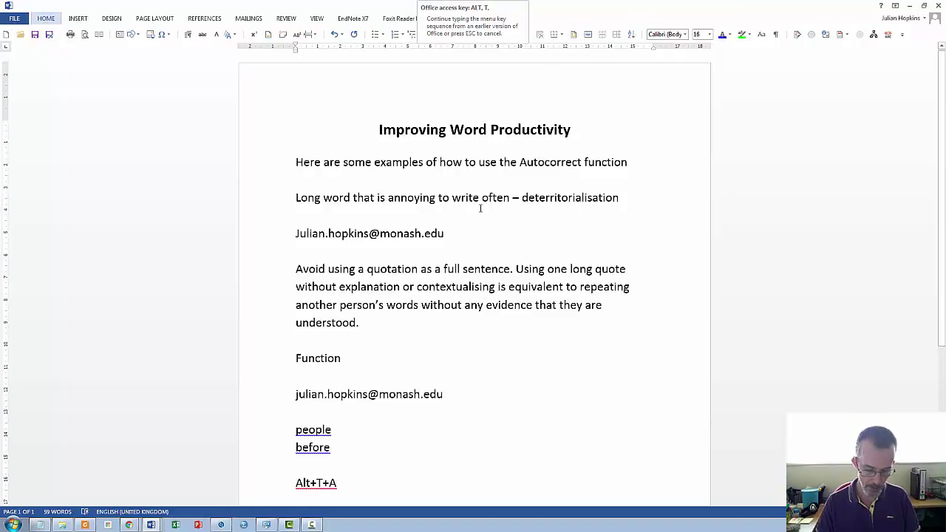
{"action": "key", "text": "a"}
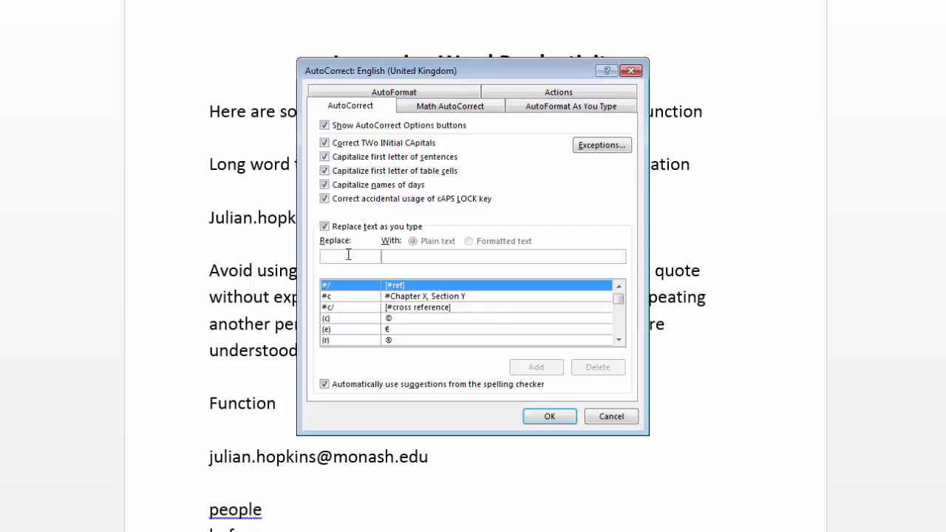
{"action": "type", "text": "ac"}
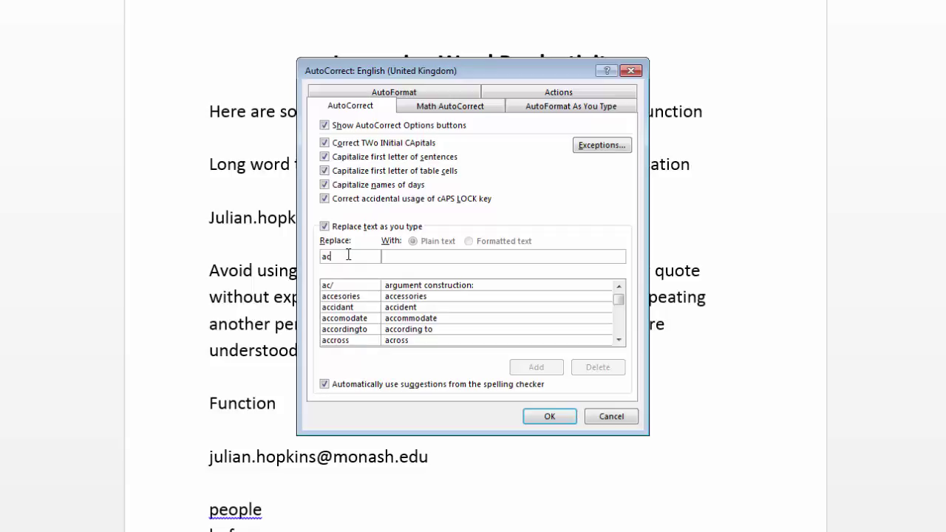
{"action": "key", "text": "BackSpace"}
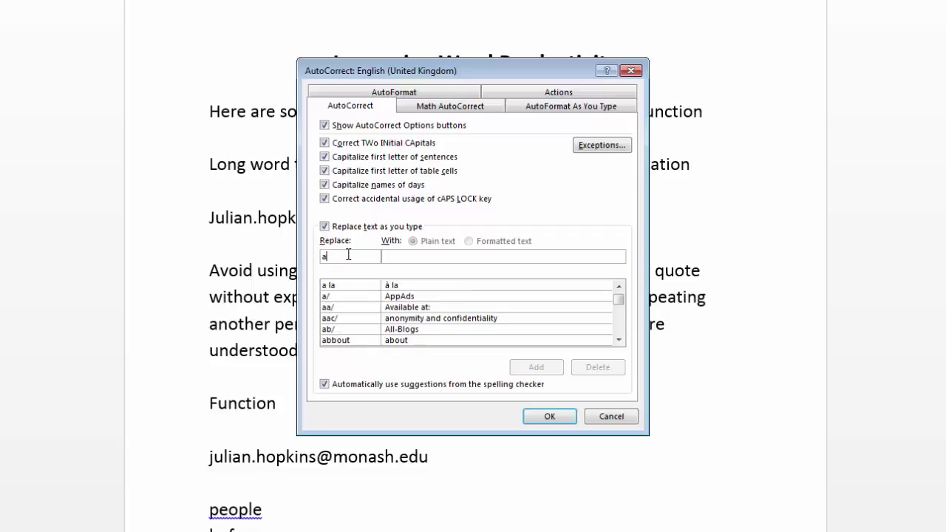
{"action": "type", "text": "co"}
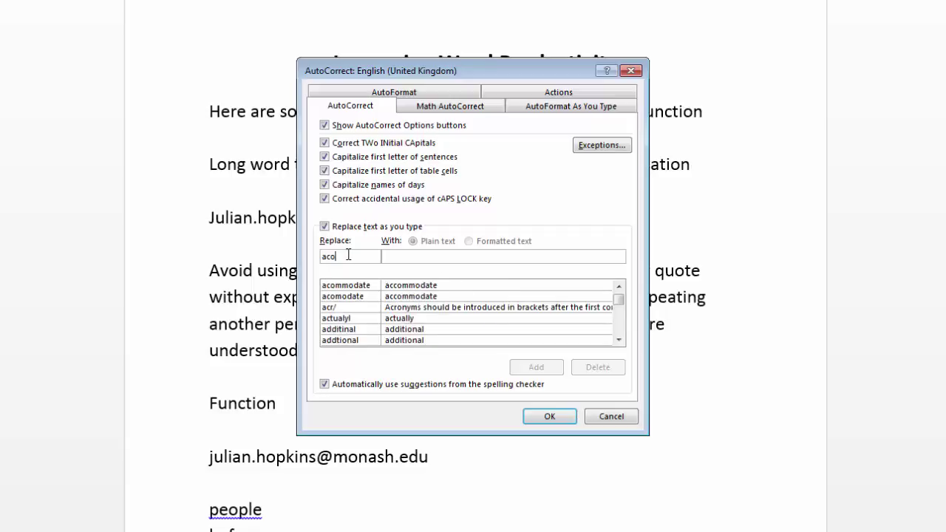
{"action": "type", "text": "/"}
{"action": "key", "text": "Tab"}
{"action": "type", "text": "a"}
{"action": "key", "text": "BackSpace"}
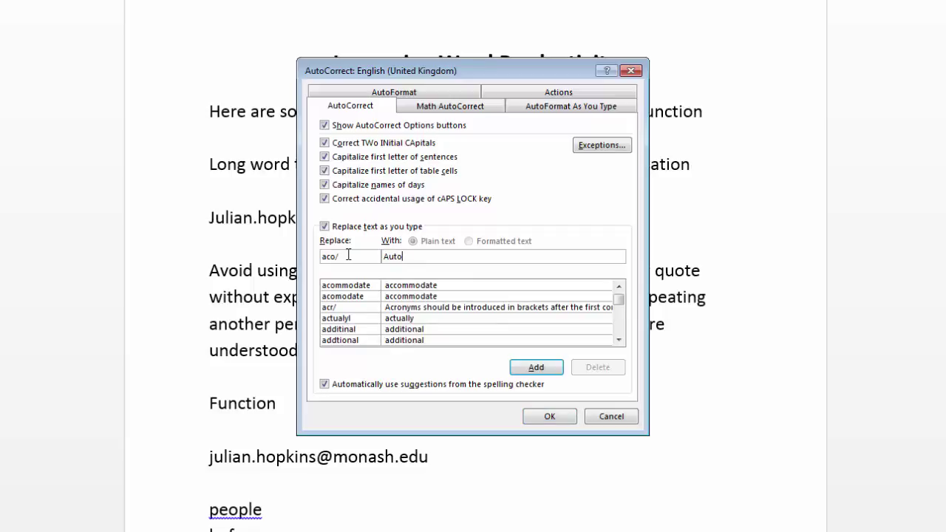
{"action": "type", "text": "Correbt"}
{"action": "left_click", "coordinate": [536, 369]}
{"action": "left_click", "coordinate": [612, 416]}
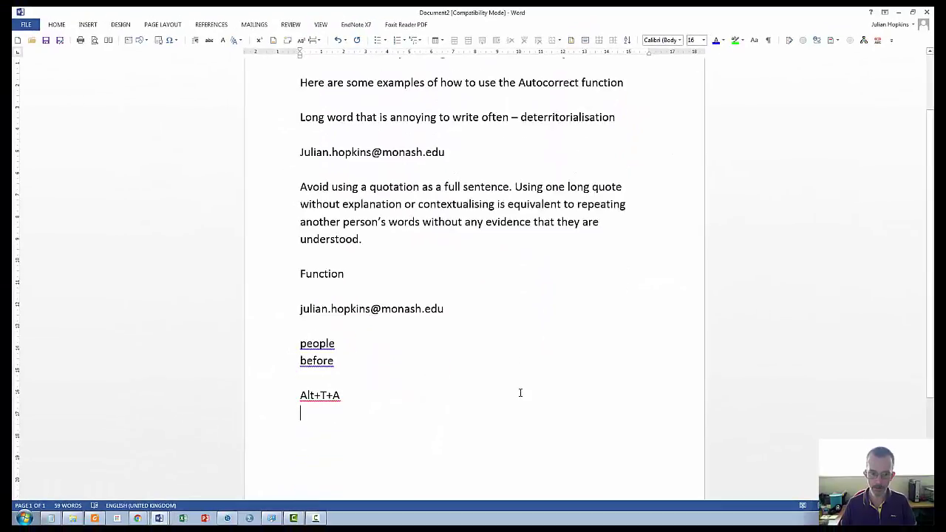
Enter the abbreviation "aco/" on the line below "Alt+T+A" so it expands into "AutoCorrect"
{"action": "type", "text": "aco/"}
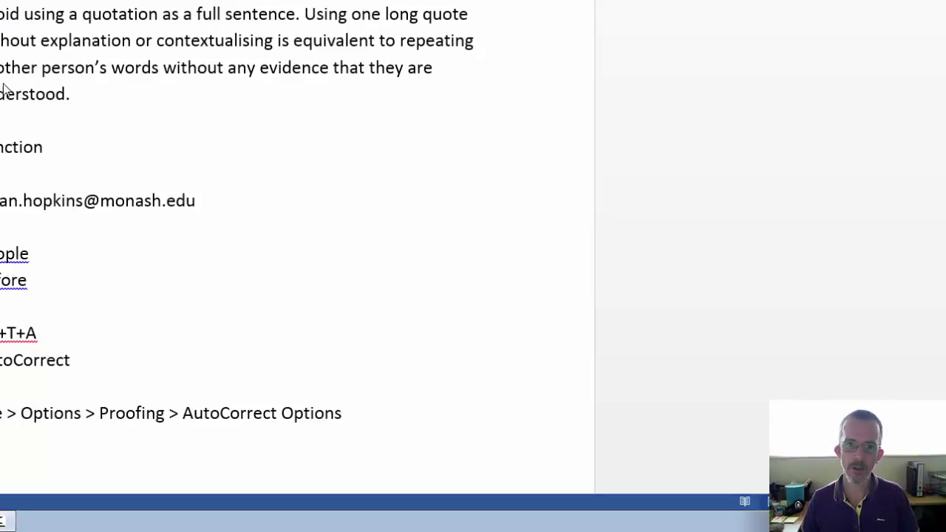
{"action": "left_click", "coordinate": [118, 352]}
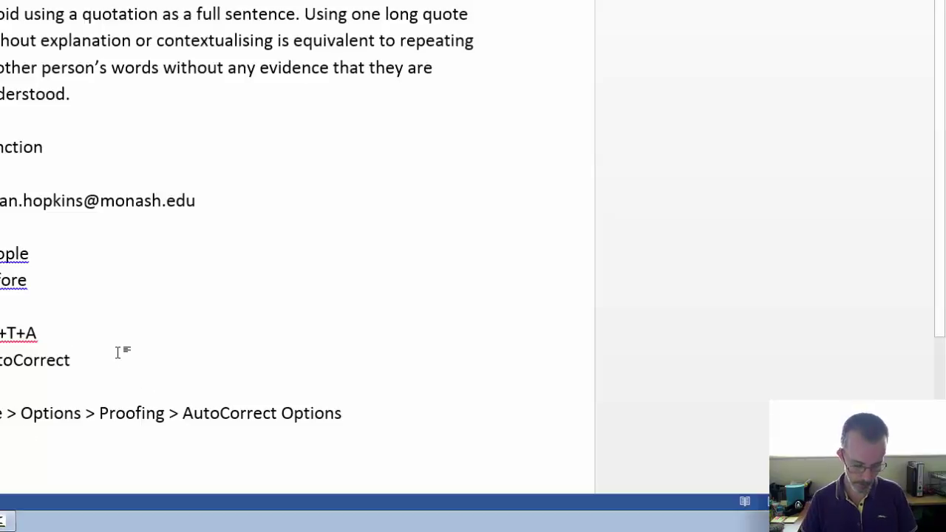
Find the "aco/" entry in the AutoCorrect options, delete it, and close the options
{"action": "key", "text": "alt+t"}
{"action": "type", "text": "a"}
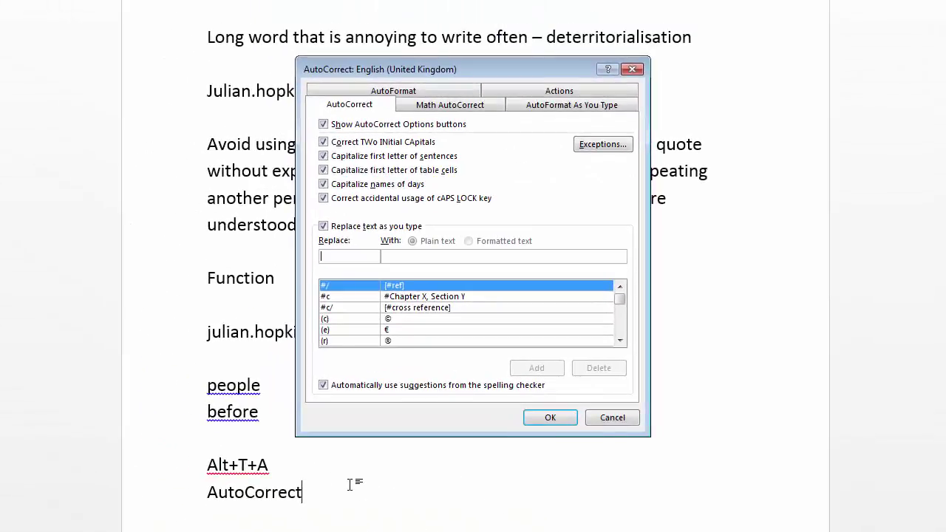
{"action": "type", "text": "aco"}
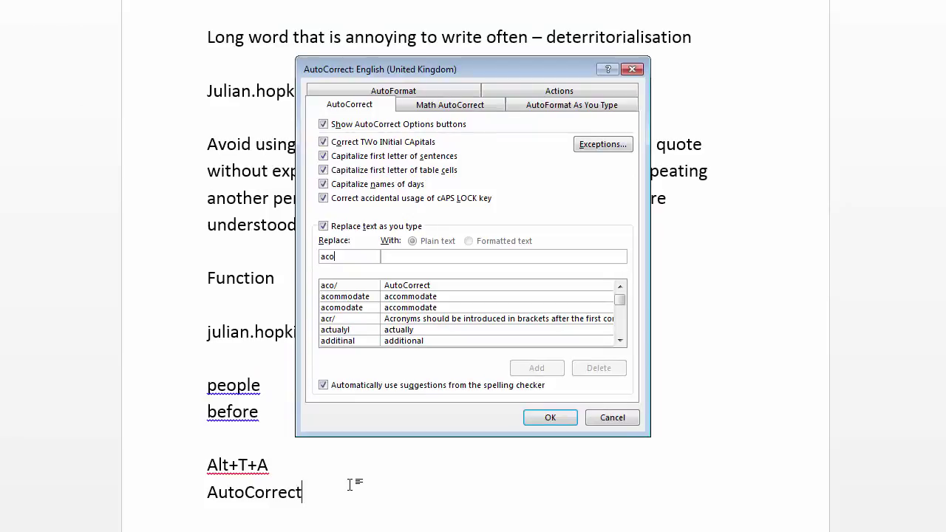
{"action": "type", "text": "/"}
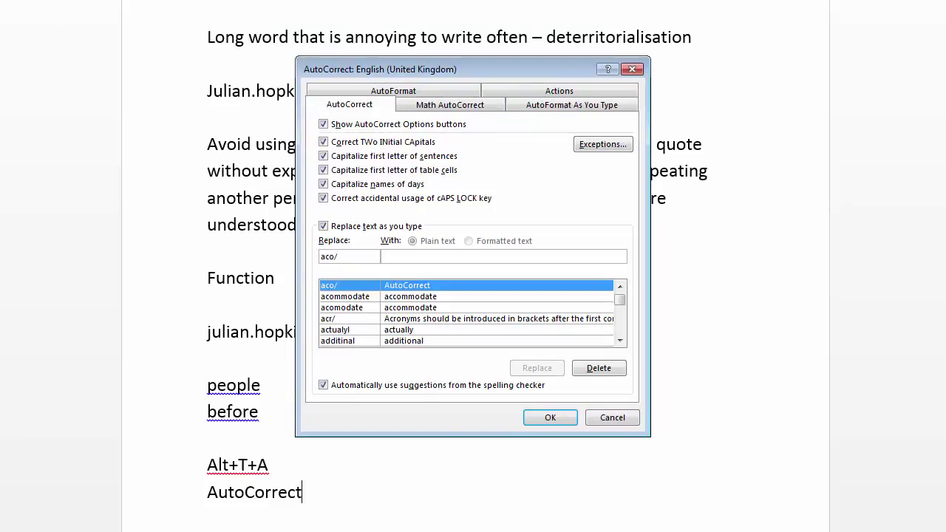
{"action": "left_click", "coordinate": [600, 369]}
{"action": "left_click", "coordinate": [540, 398]}
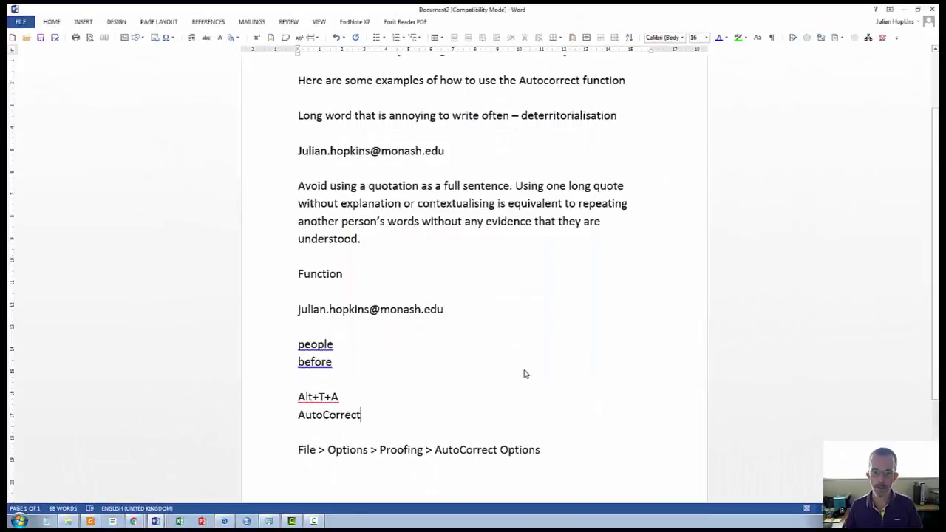
Test the deleted abbreviation by entering "aco/" on a new line below "AutoCorrect"
{"action": "key", "text": "Return"}
{"action": "type", "text": "a"}
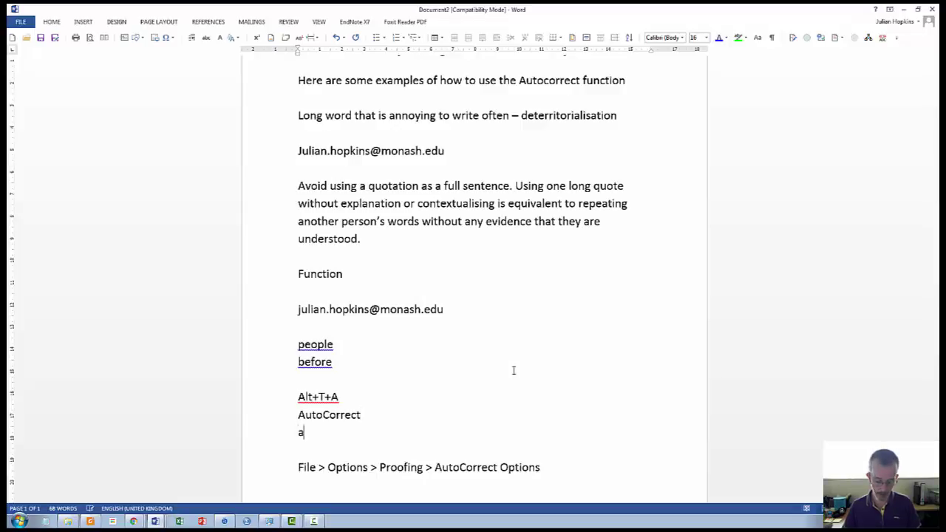
{"action": "type", "text": "c"}
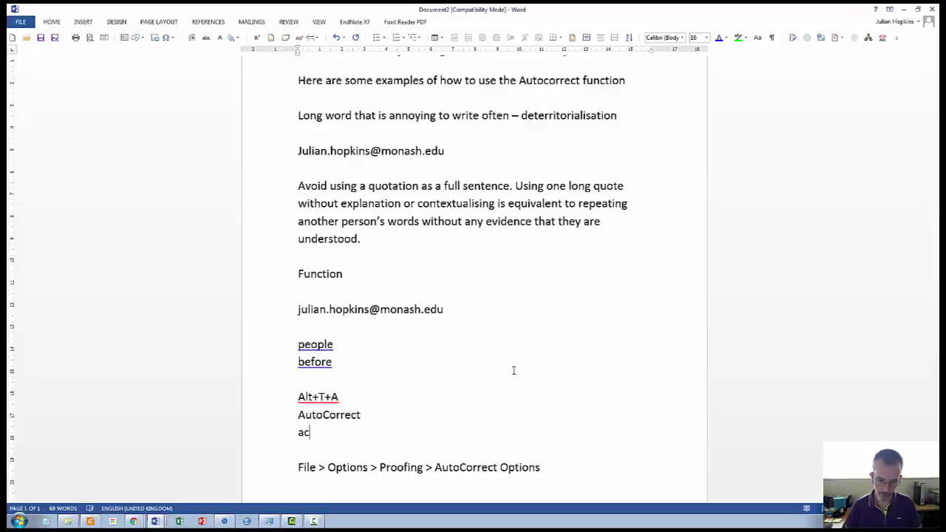
{"action": "type", "text": "o/"}
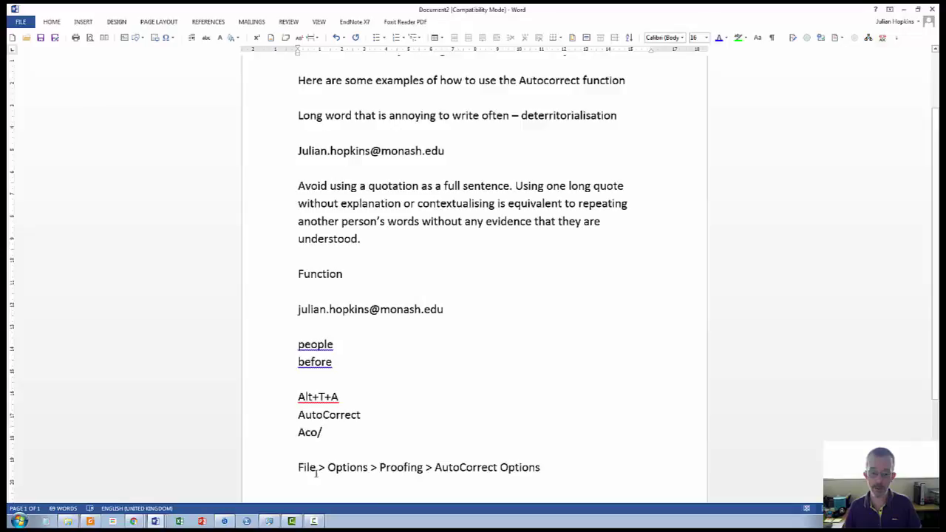
Open the AutoCorrect options through the Proofing settings in Word Options, and close both dialogs without changes
{"action": "scroll", "coordinate": [372, 451], "scroll_direction": "down", "scroll_amount": 2}
{"action": "scroll", "coordinate": [371, 451], "scroll_direction": "down", "scroll_amount": 1}
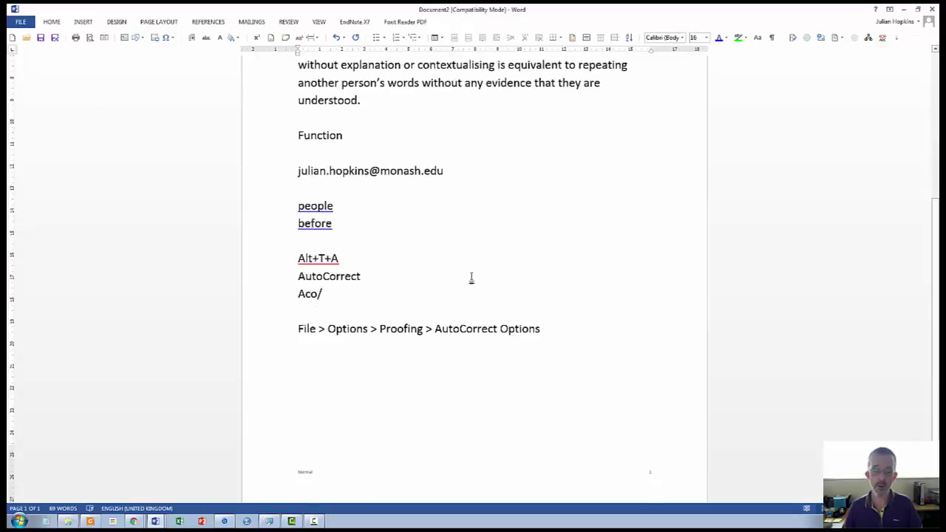
{"action": "left_click", "coordinate": [30, 27]}
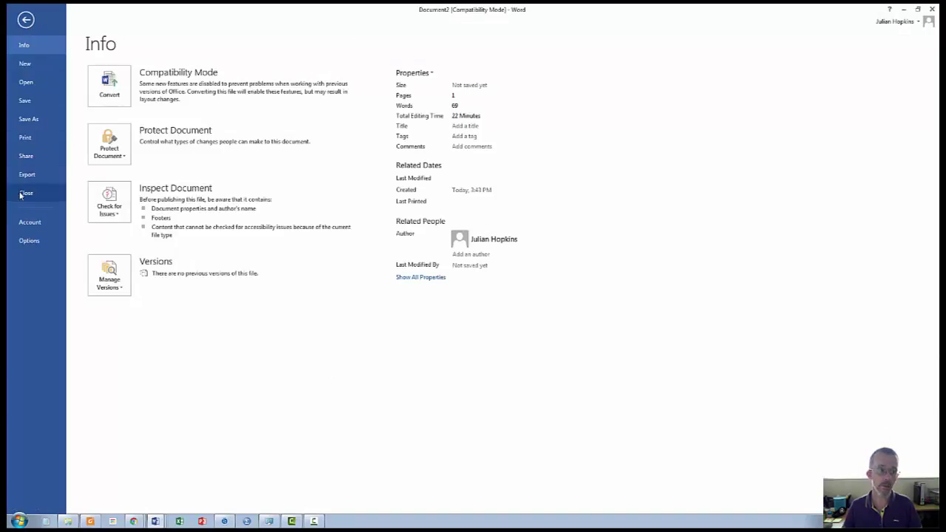
{"action": "left_click", "coordinate": [32, 242]}
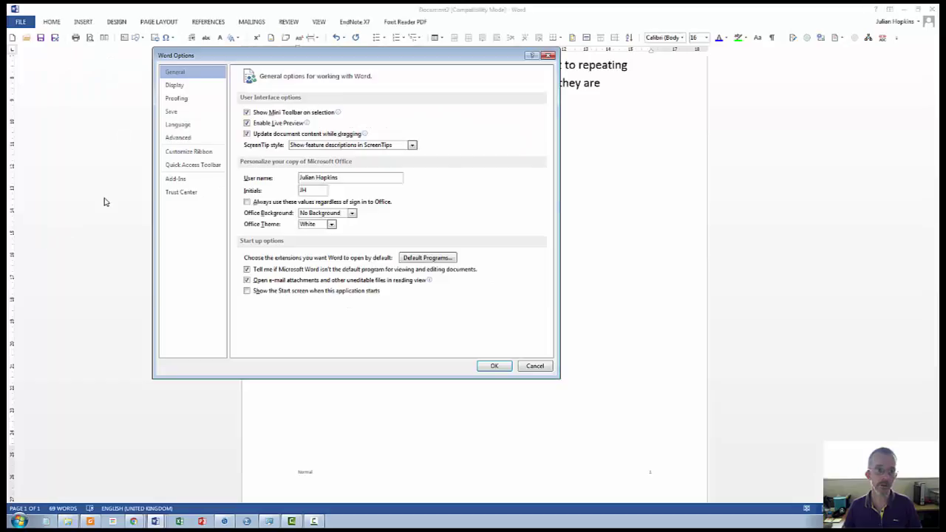
{"action": "left_click", "coordinate": [175, 99]}
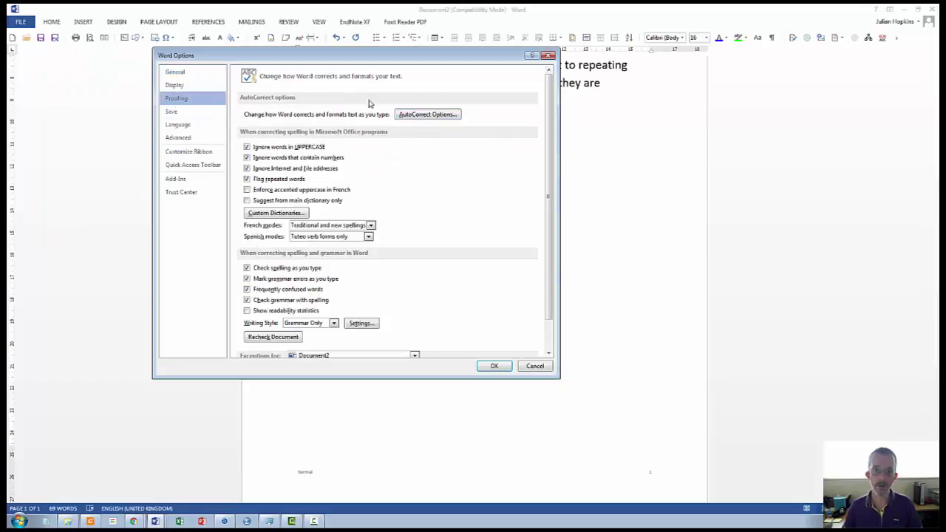
{"action": "left_click", "coordinate": [426, 116]}
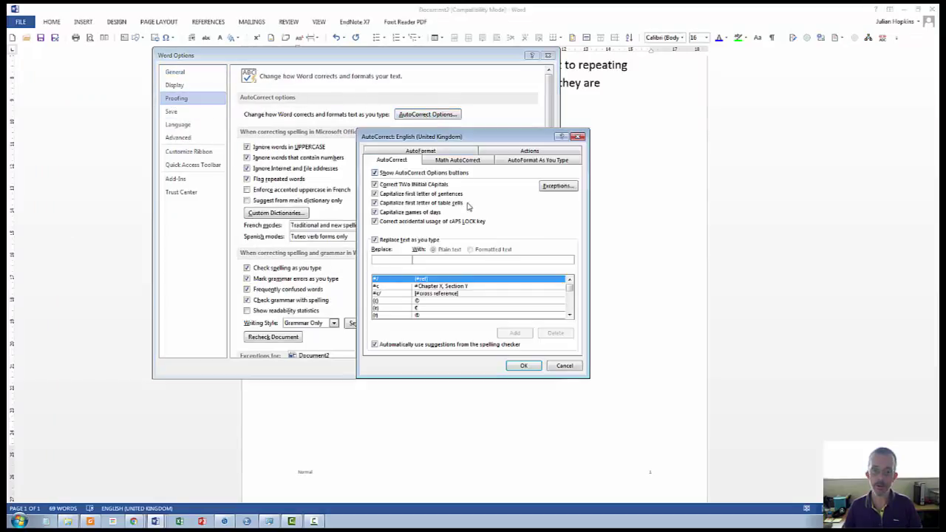
{"action": "left_click", "coordinate": [562, 366]}
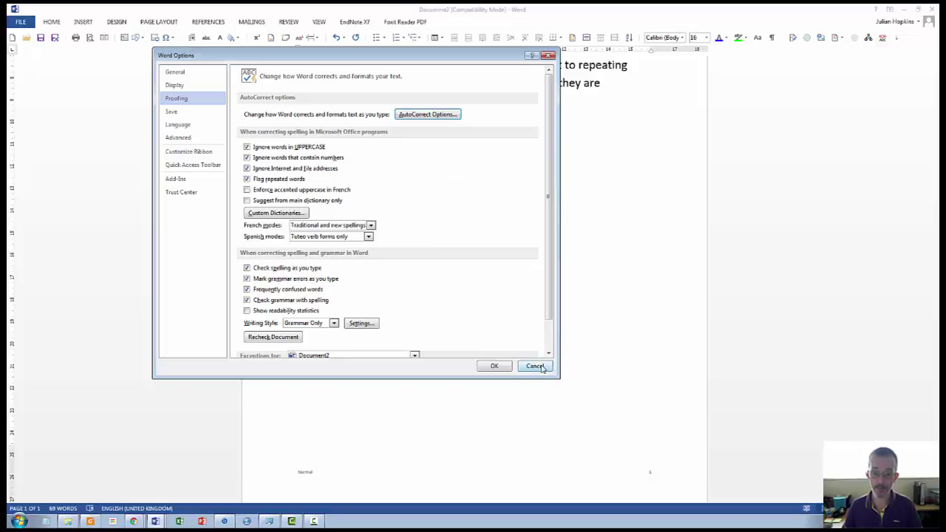
{"action": "left_click", "coordinate": [536, 367]}
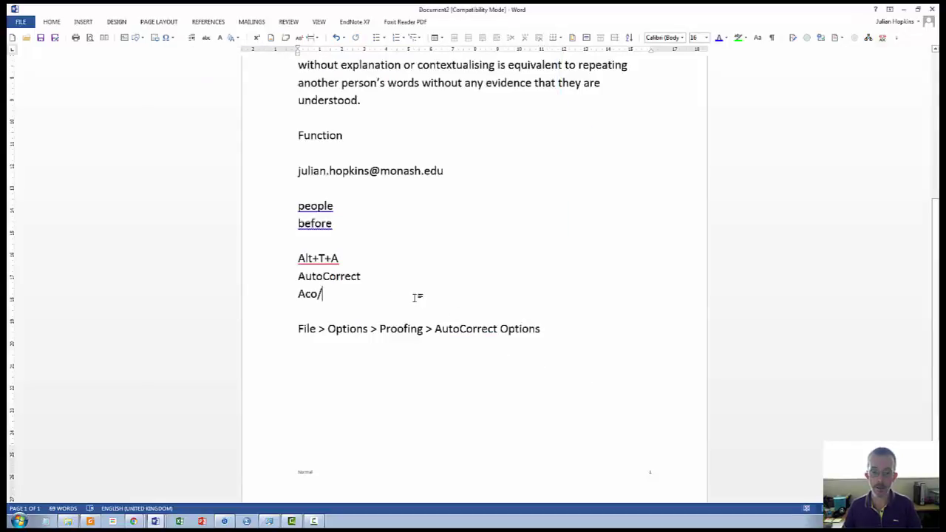
Place the cursor on the last empty line, open the AutoCorrect options directly, and close them without changes
{"action": "key", "text": "Down"}
{"action": "key", "text": "Down"}
{"action": "key", "text": "Down"}
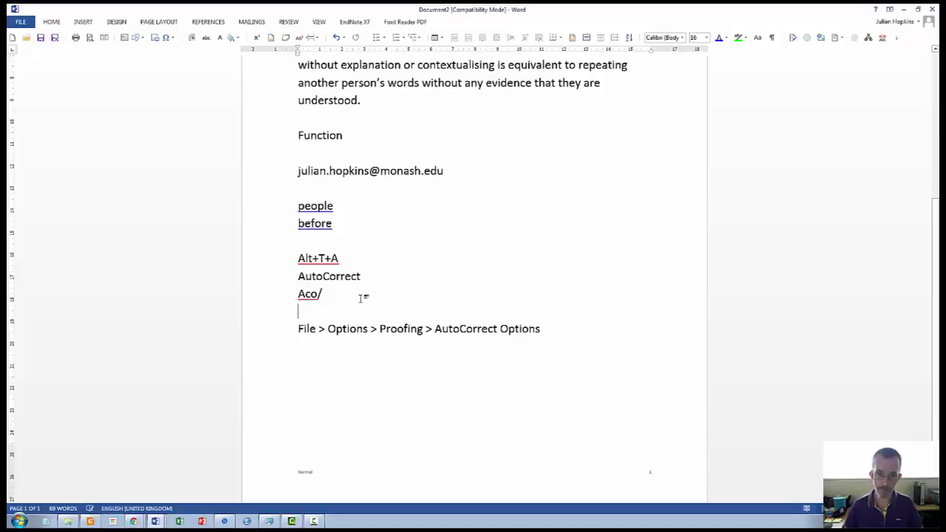
{"action": "key", "text": "alt"}
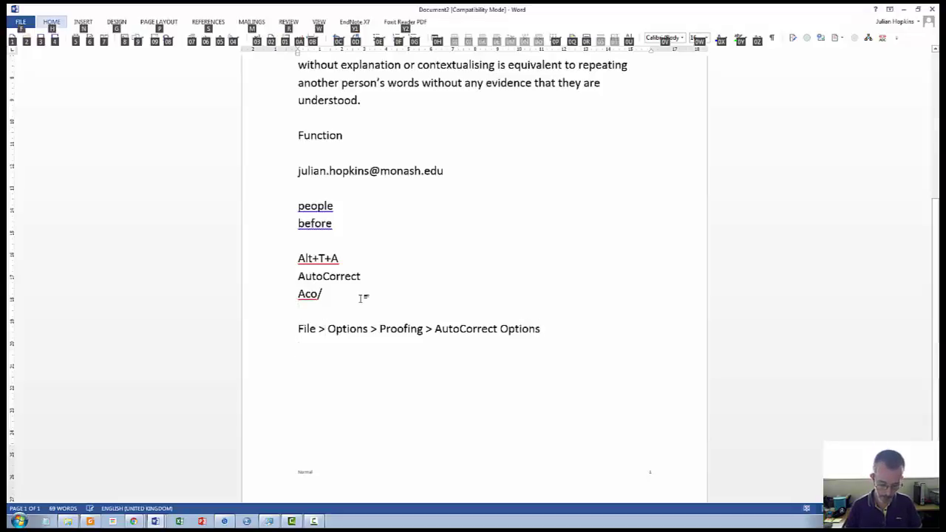
{"action": "key", "text": "a"}
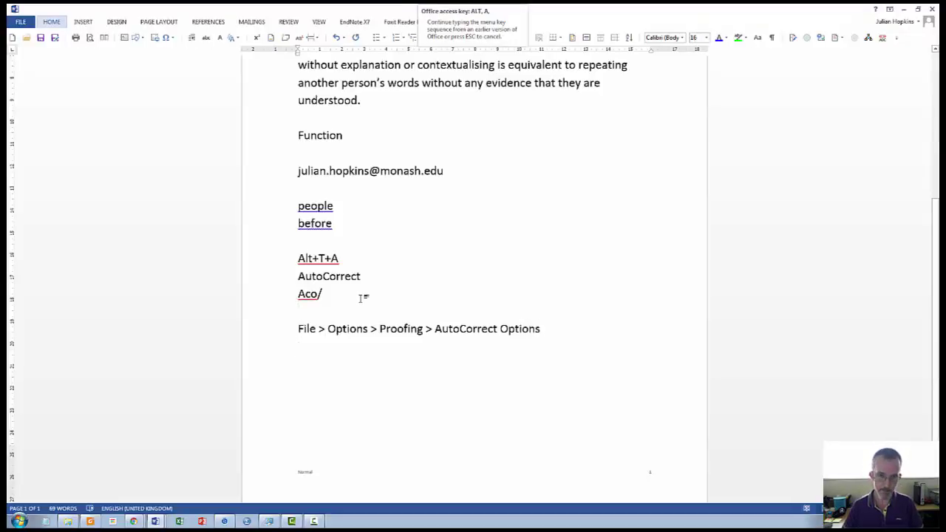
{"action": "key", "text": "Escape"}
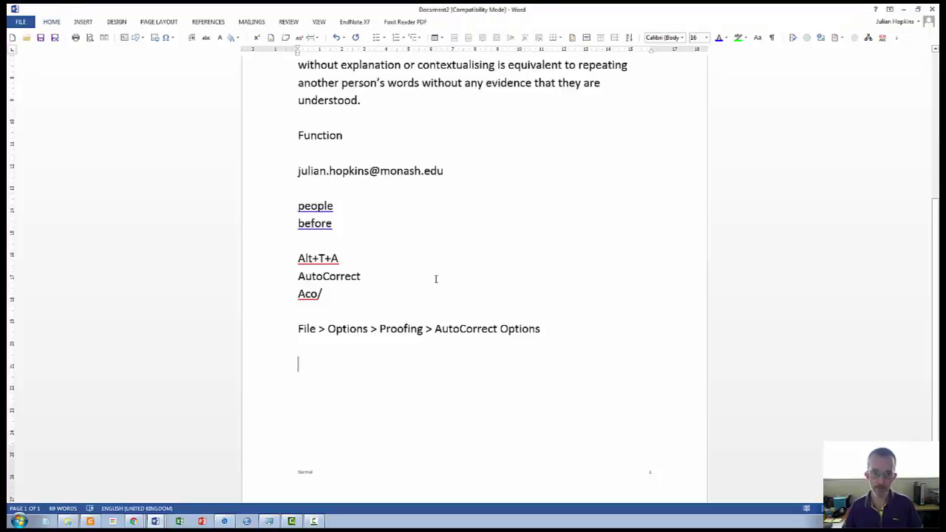
{"action": "key", "text": "alt+t"}
{"action": "key", "text": "a"}
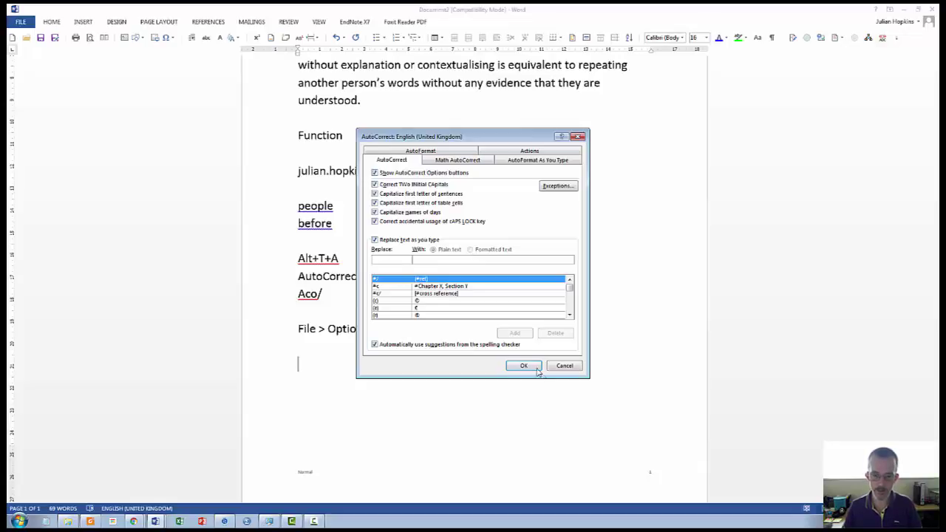
{"action": "left_click", "coordinate": [563, 366]}
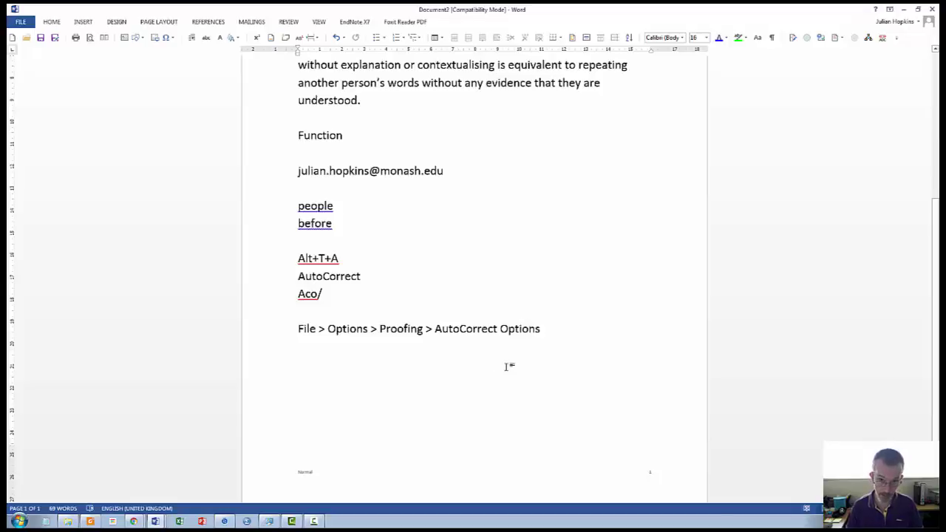
Write "Italics" below the "File > Options > Proofing > AutoCorrect Options" line and format it in italics
{"action": "type", "text": "Itas"}
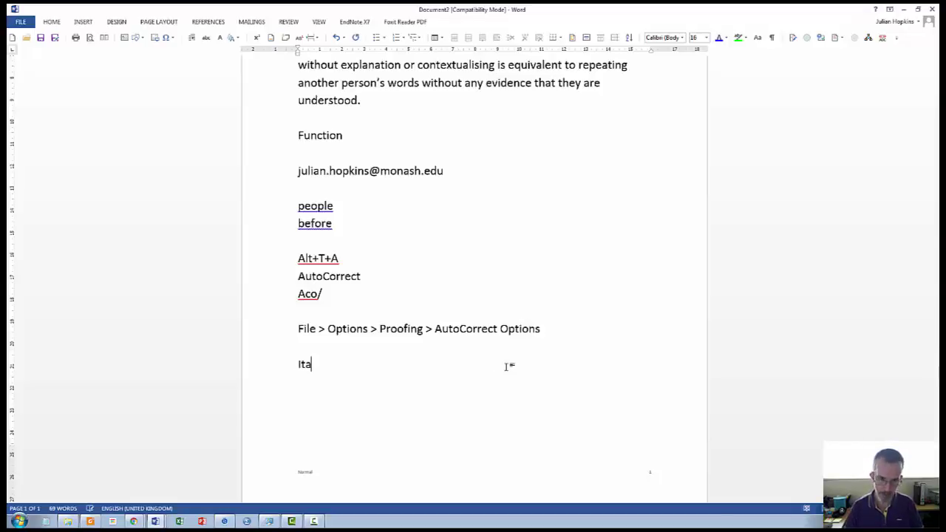
{"action": "key", "text": "BackSpace"}
{"action": "type", "text": "lics"}
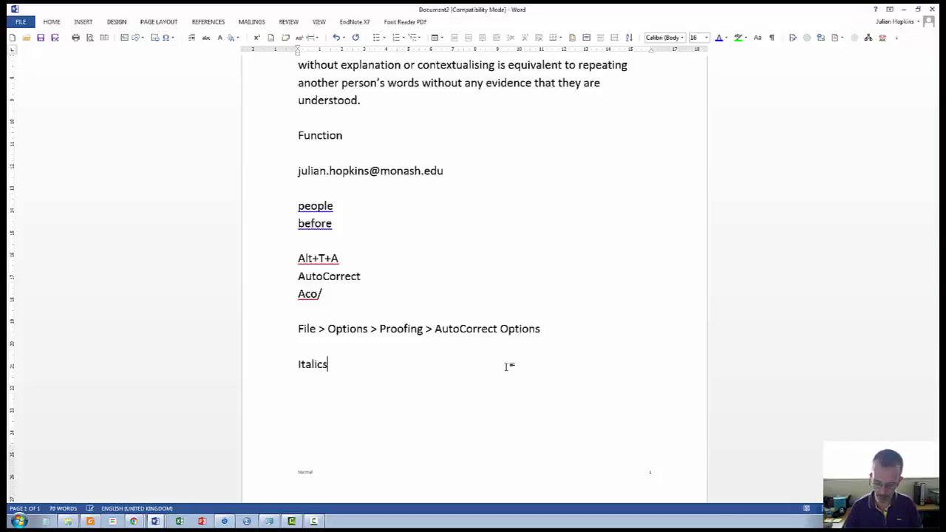
{"action": "key", "text": "shift+Home"}
{"action": "key", "text": "ctrl+i"}
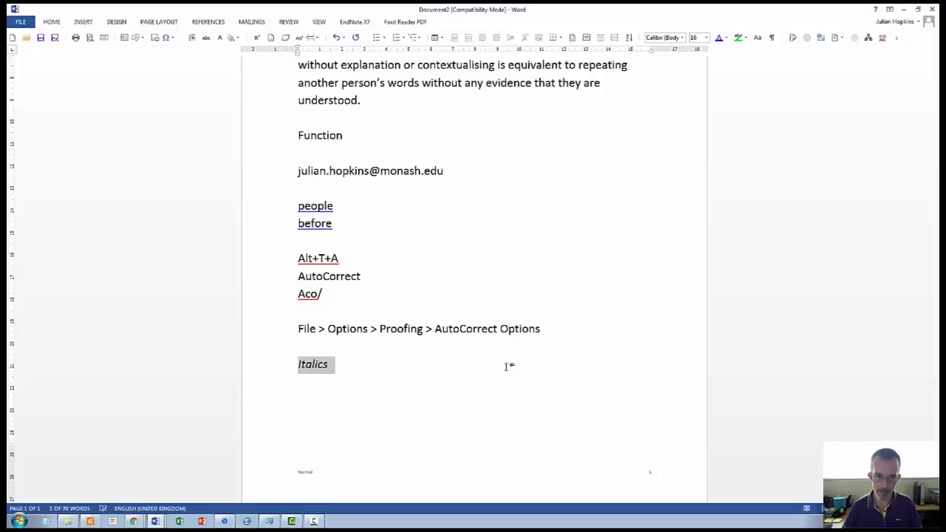
Select only the italic word "Italics" and add it to AutoCorrect as formatted text that replaces "it/"
{"action": "key", "text": "End"}
{"action": "key", "text": "shift+Home"}
{"action": "key", "text": "Home"}
{"action": "key", "text": "shift+End"}
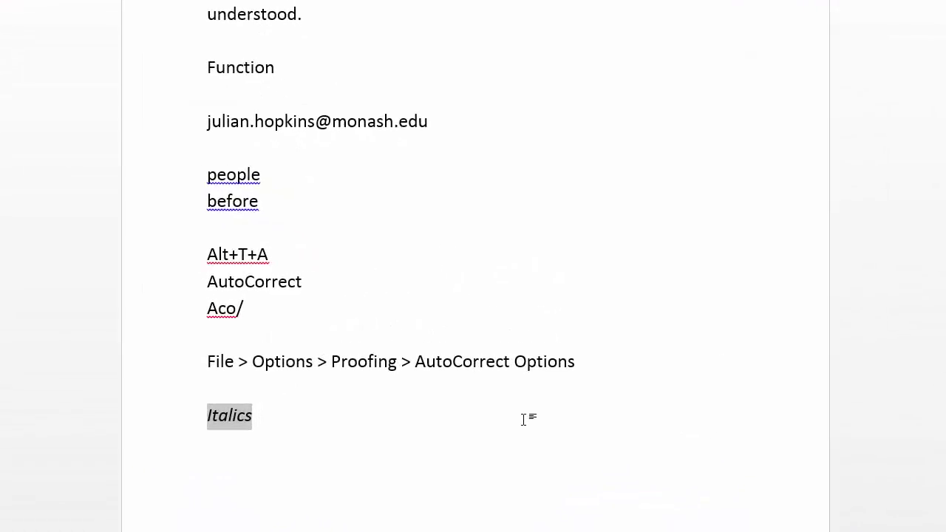
{"action": "key", "text": "alt+t"}
{"action": "key", "text": "a"}
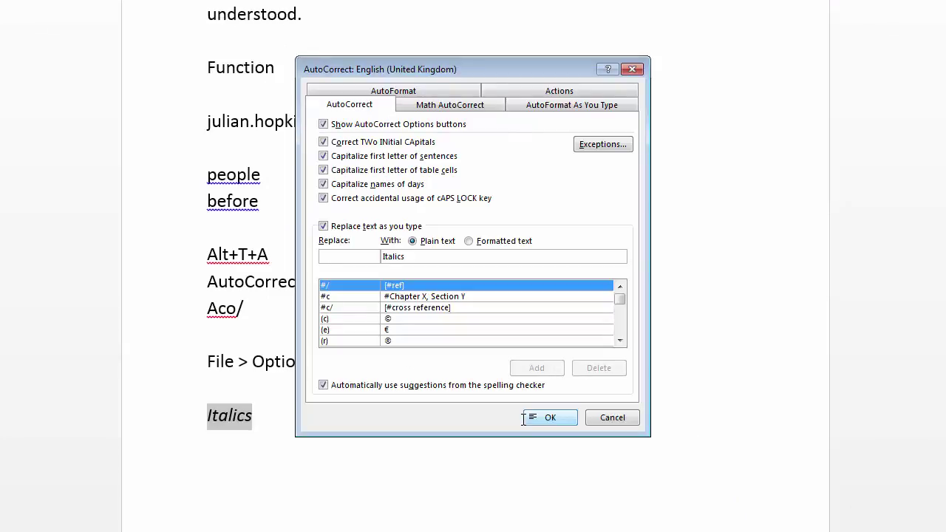
{"action": "left_click", "coordinate": [469, 241]}
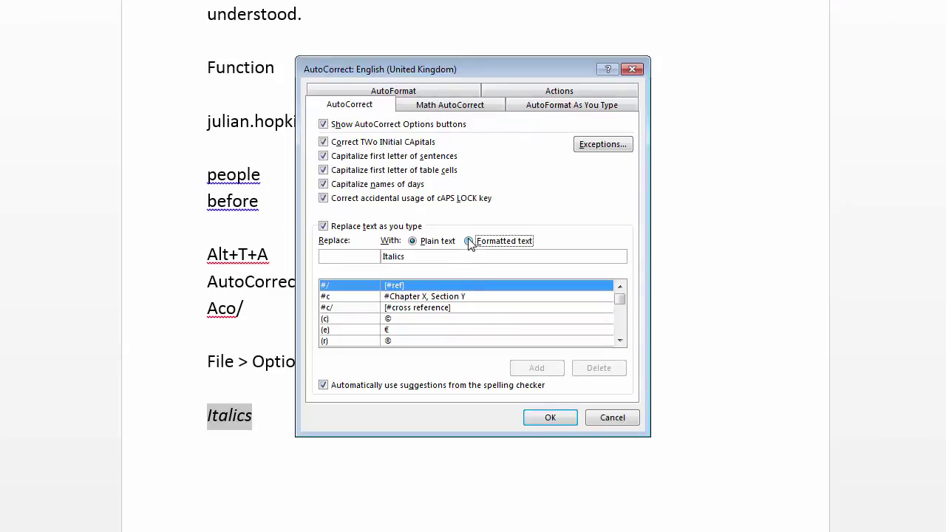
{"action": "left_click", "coordinate": [362, 257]}
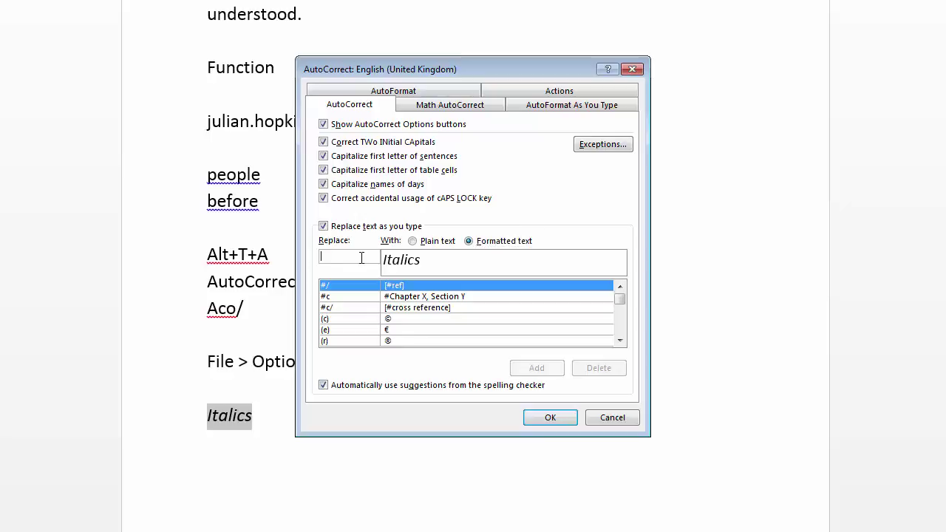
{"action": "type", "text": "it"}
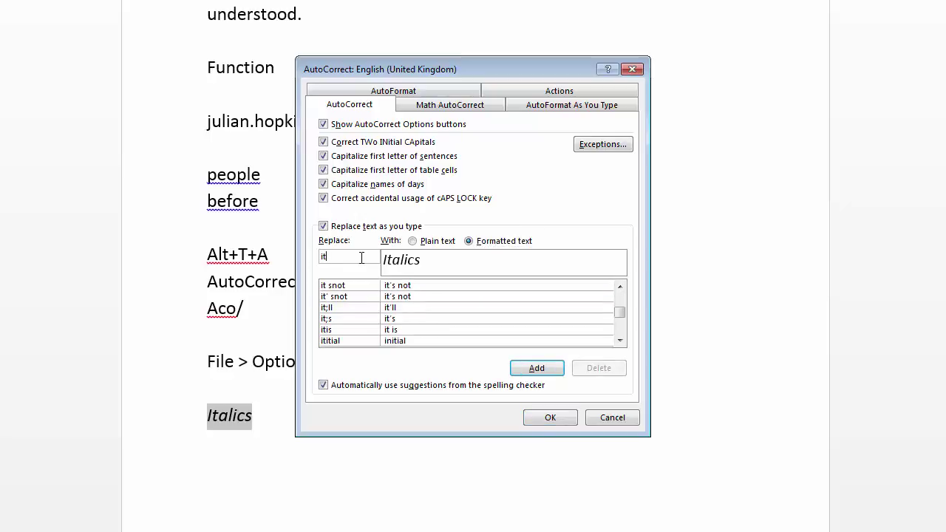
{"action": "type", "text": "/"}
{"action": "left_click", "coordinate": [537, 368]}
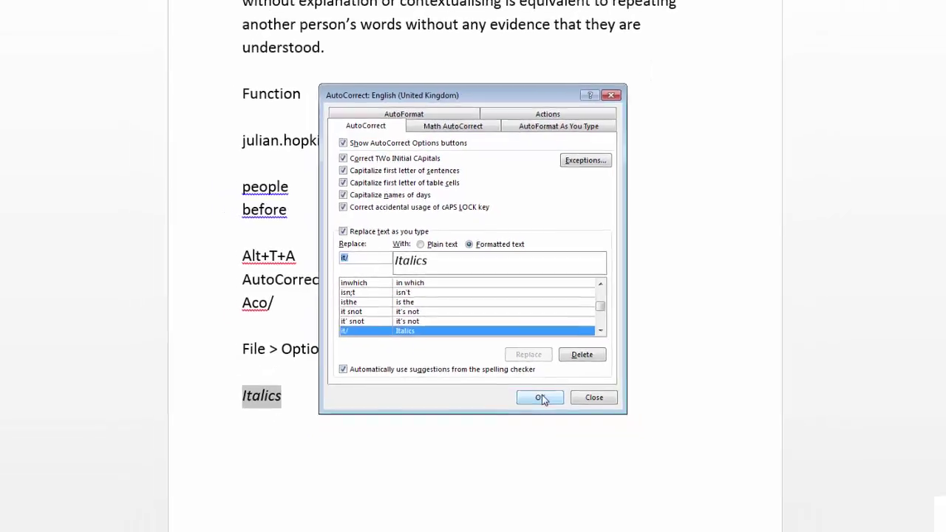
{"action": "left_click", "coordinate": [542, 395]}
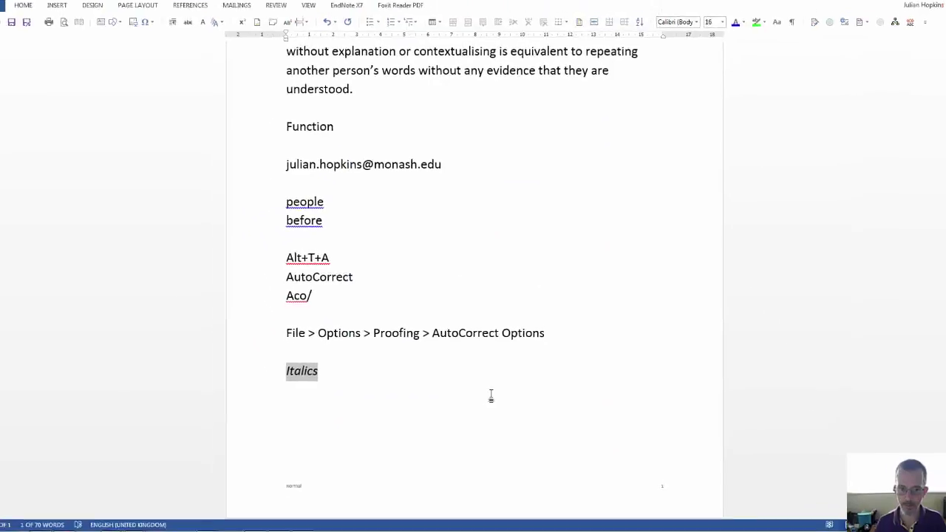
Test the formatted abbreviation by entering "it/" below the italic word, leaving one blank line between them
{"action": "left_click", "coordinate": [435, 390]}
{"action": "key", "text": "Return"}
{"action": "type", "text": "it"}
{"action": "key", "text": "BackSpace"}
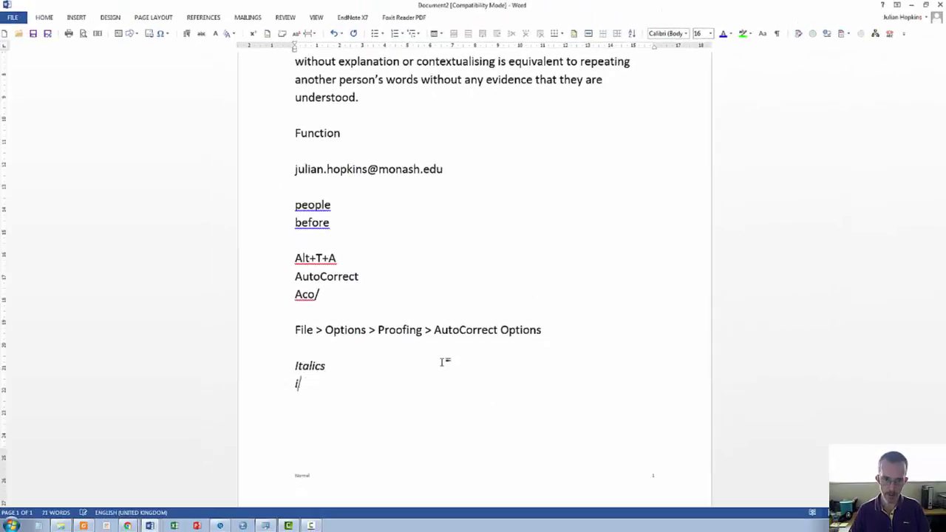
{"action": "type", "text": "t"}
{"action": "key", "text": "BackSpace"}
{"action": "key", "text": "BackSpace"}
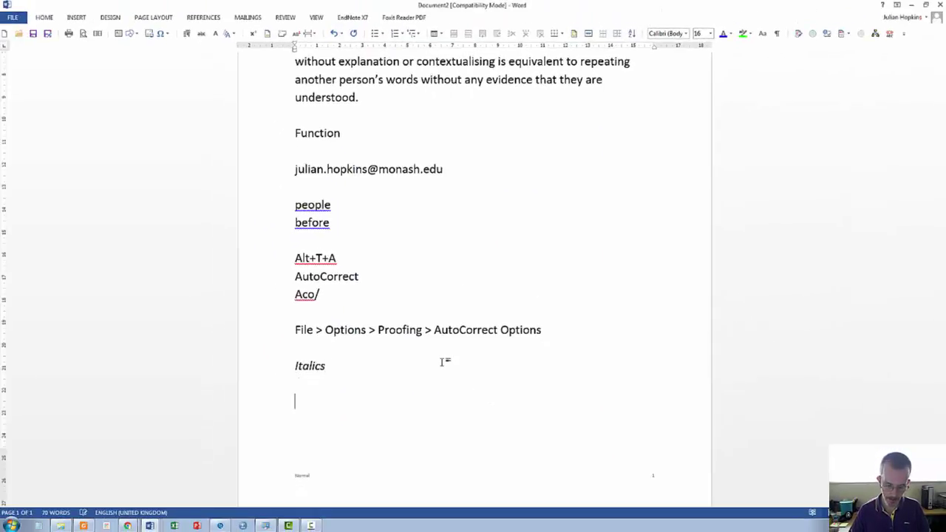
{"action": "scroll", "coordinate": [439, 357], "scroll_direction": "down", "scroll_amount": 1}
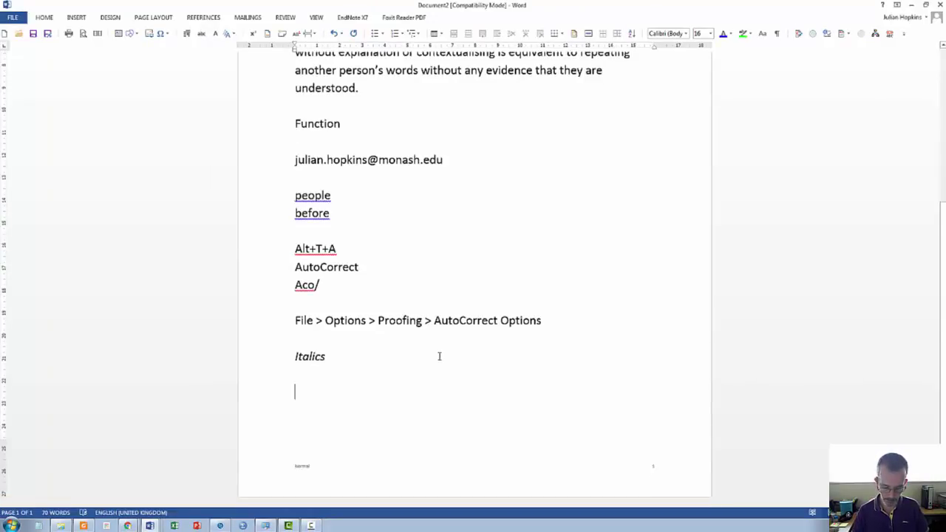
{"action": "type", "text": "i"}
{"action": "type", "text": "t/"}
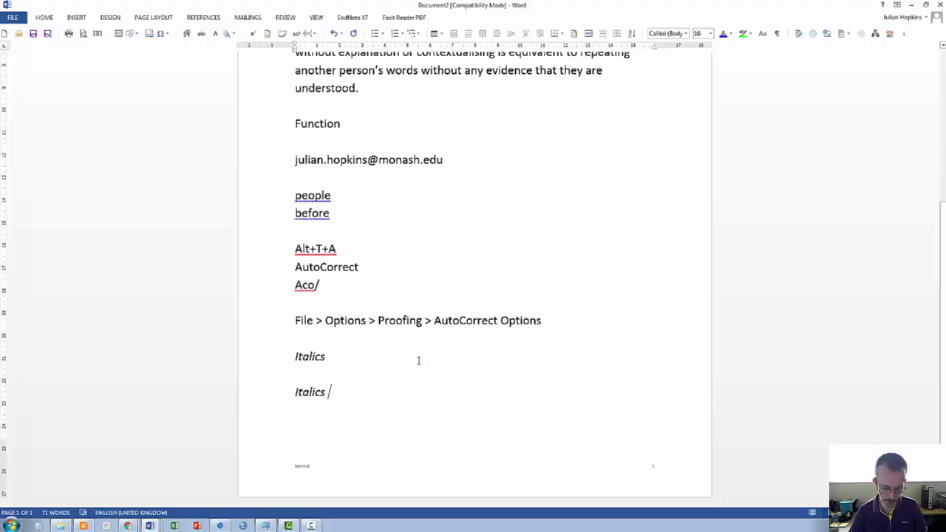
Find the "it/" entry in the AutoCorrect options, delete it and confirm the dialog
{"action": "key", "text": "alt+t"}
{"action": "key", "text": "a"}
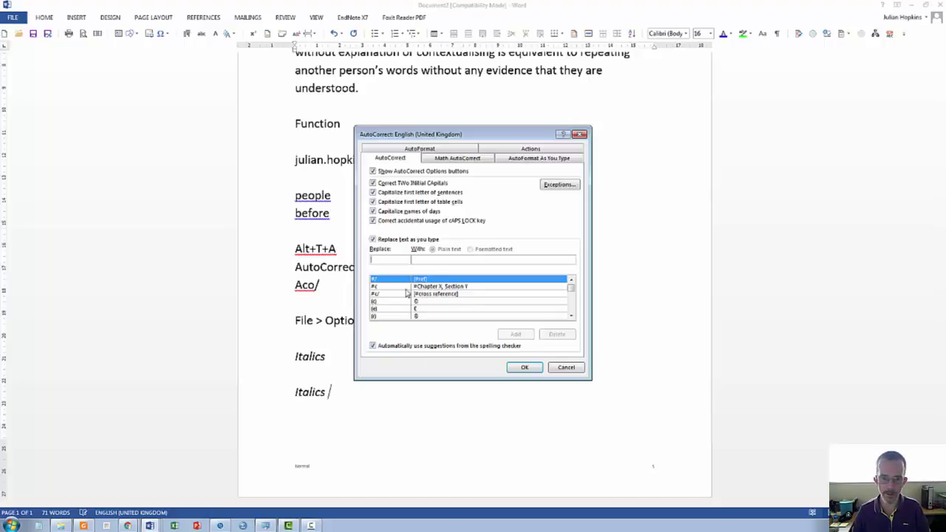
{"action": "type", "text": "it"}
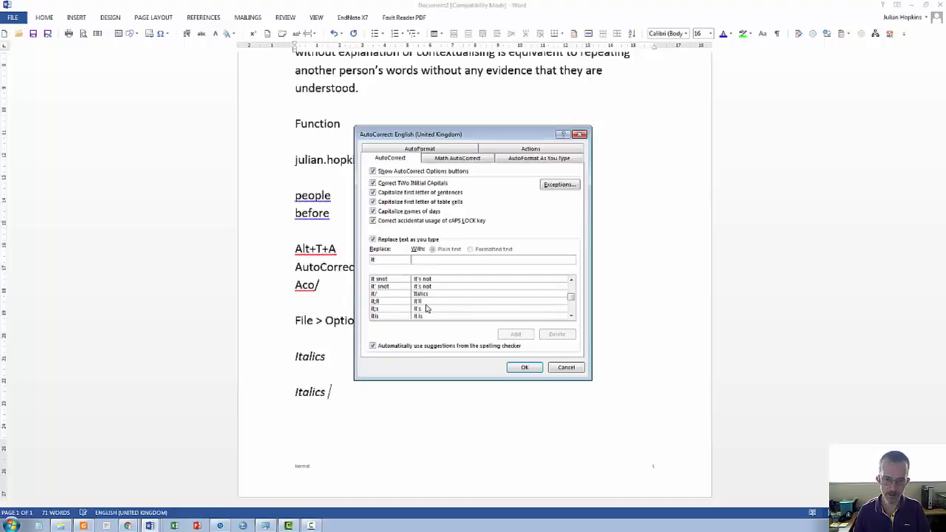
{"action": "type", "text": "/"}
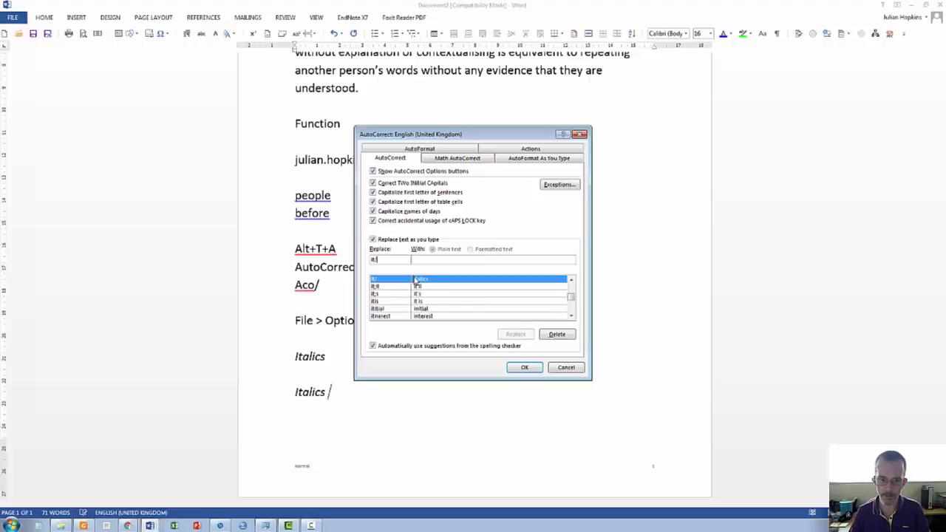
{"action": "left_click", "coordinate": [556, 335]}
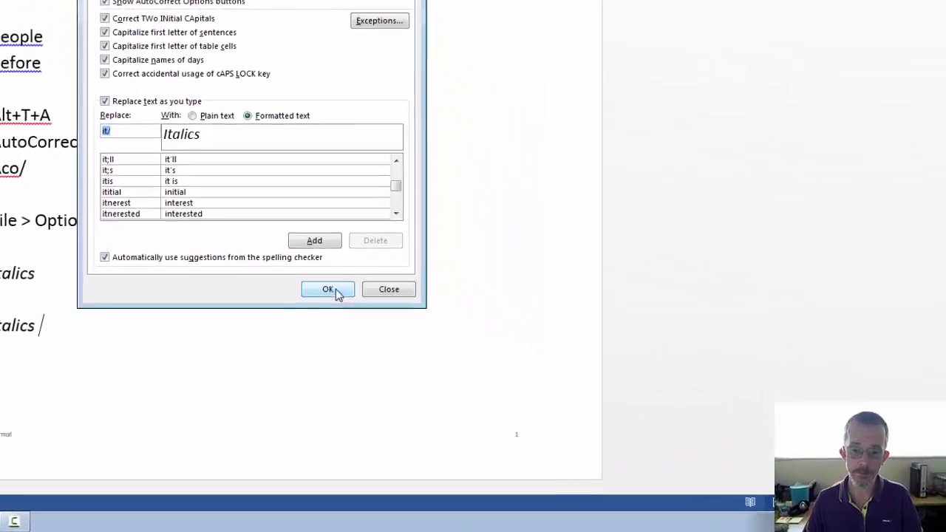
{"action": "left_click", "coordinate": [221, 251]}
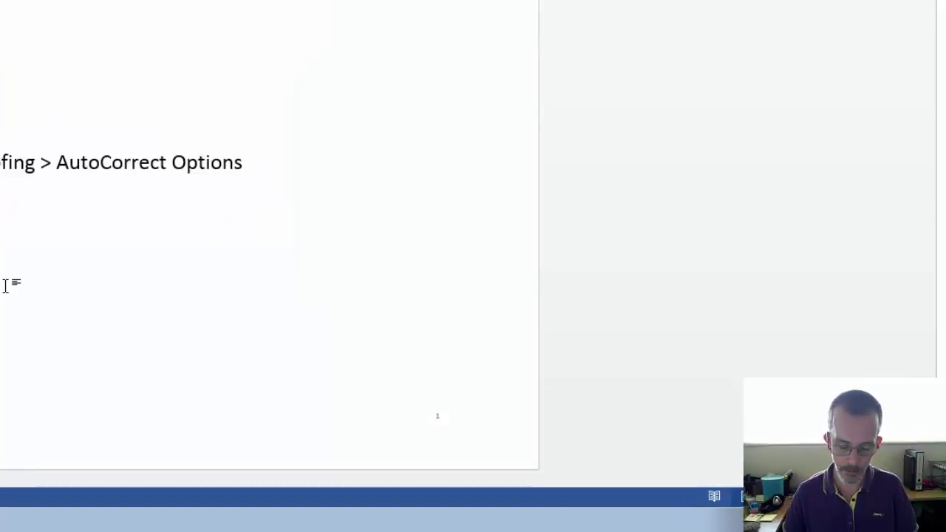